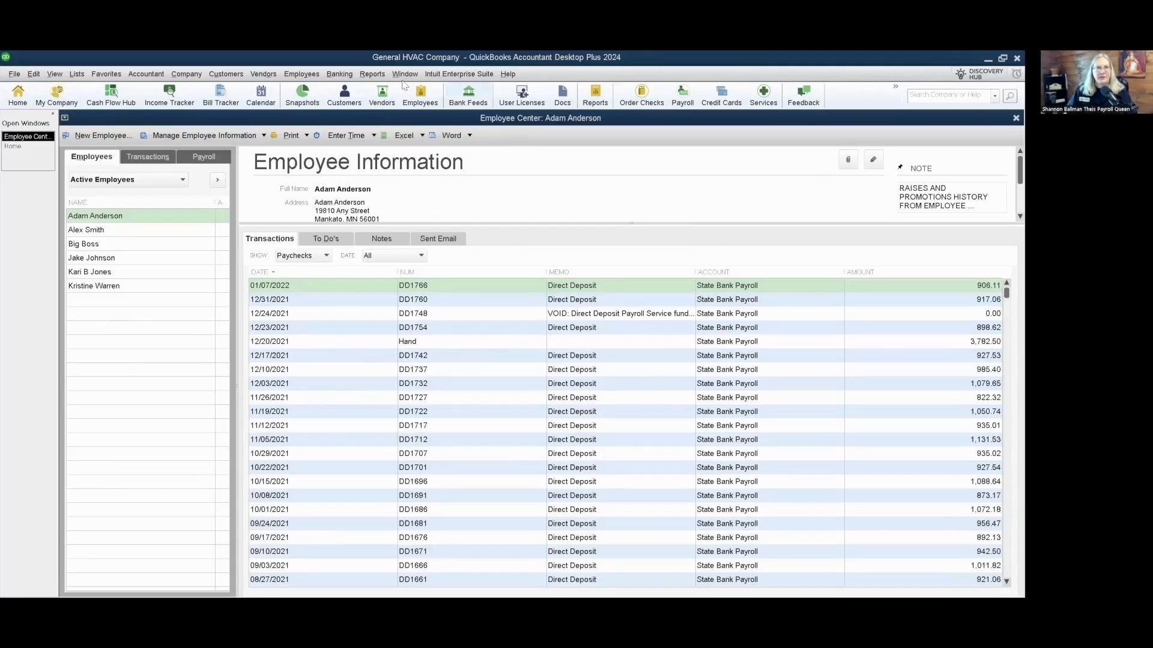
Download the entire payroll update, review the Payroll Update News summary, and close it.
left_click(312, 79)
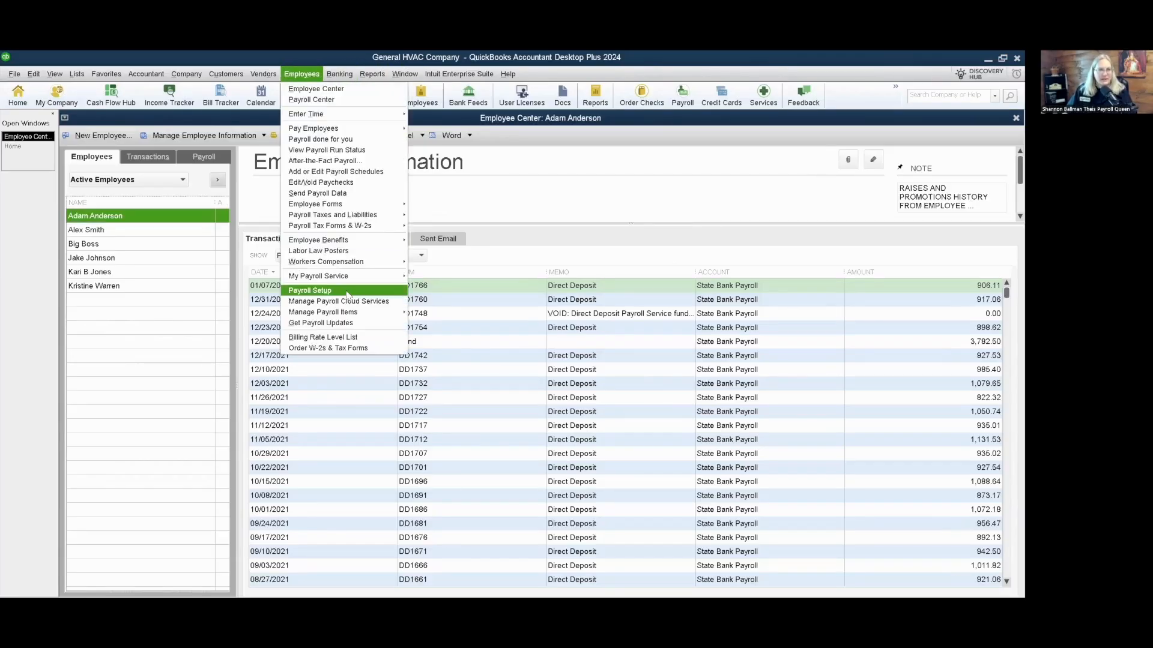
left_click(353, 324)
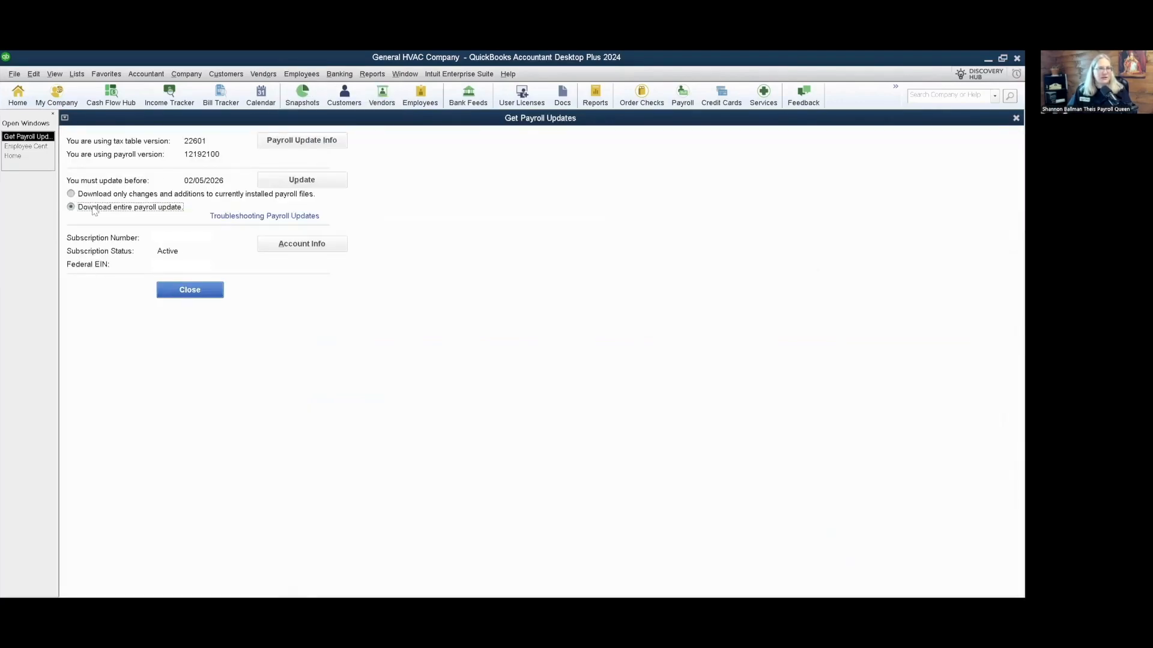
left_click(314, 184)
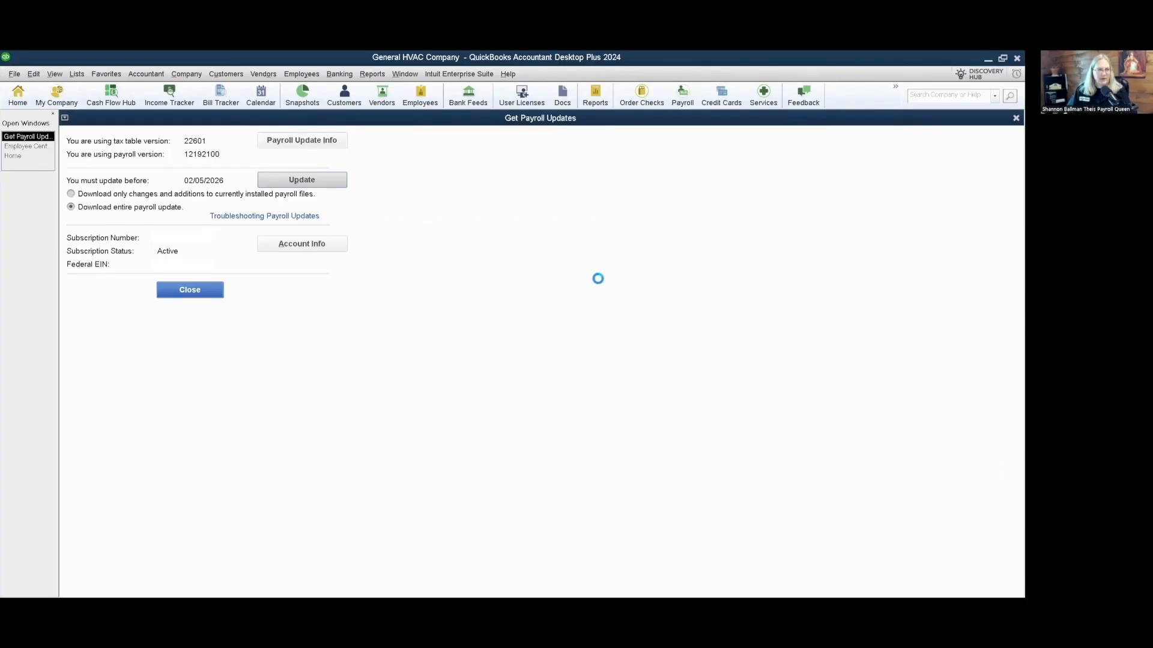
left_click(511, 236)
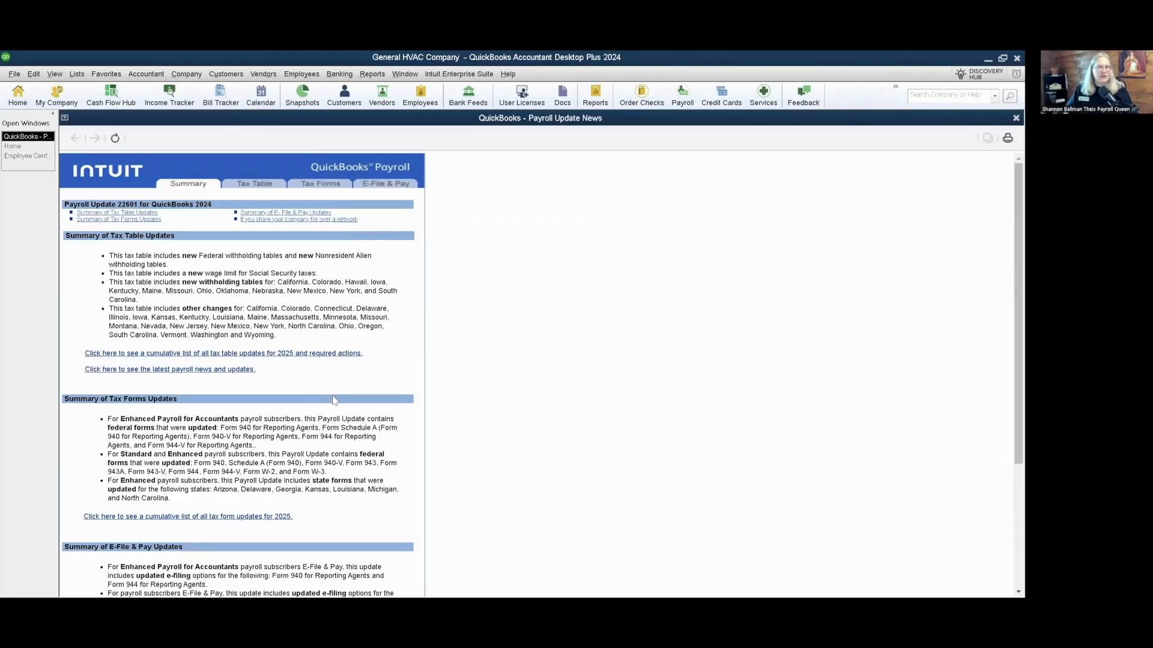
scroll(355, 397, "down", 5)
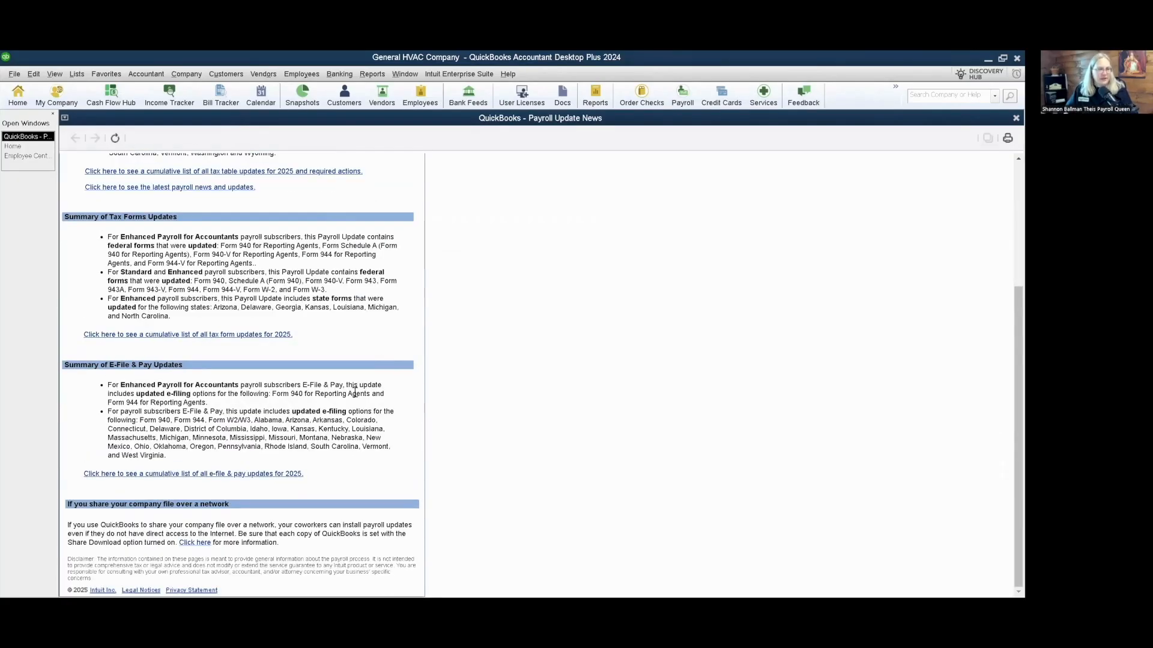
left_click(1016, 118)
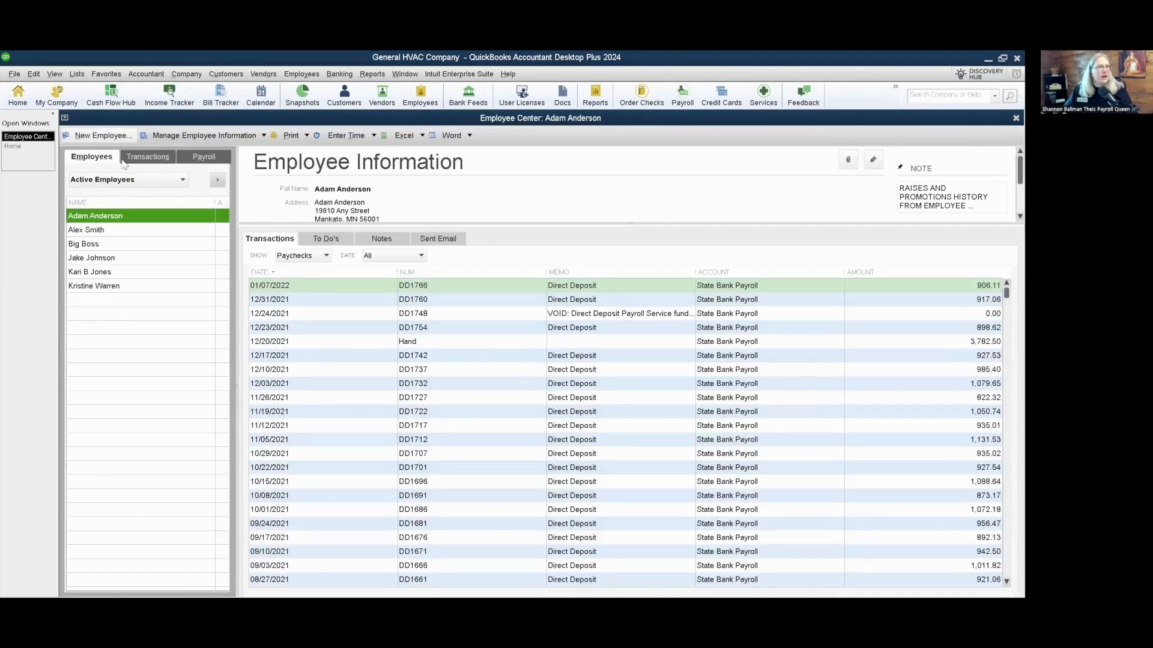
Resume the scheduled payroll and begin MN - Paid Leave Co. setup, answering that unemployment excludes its rate and no tracking item was created.
left_click(206, 157)
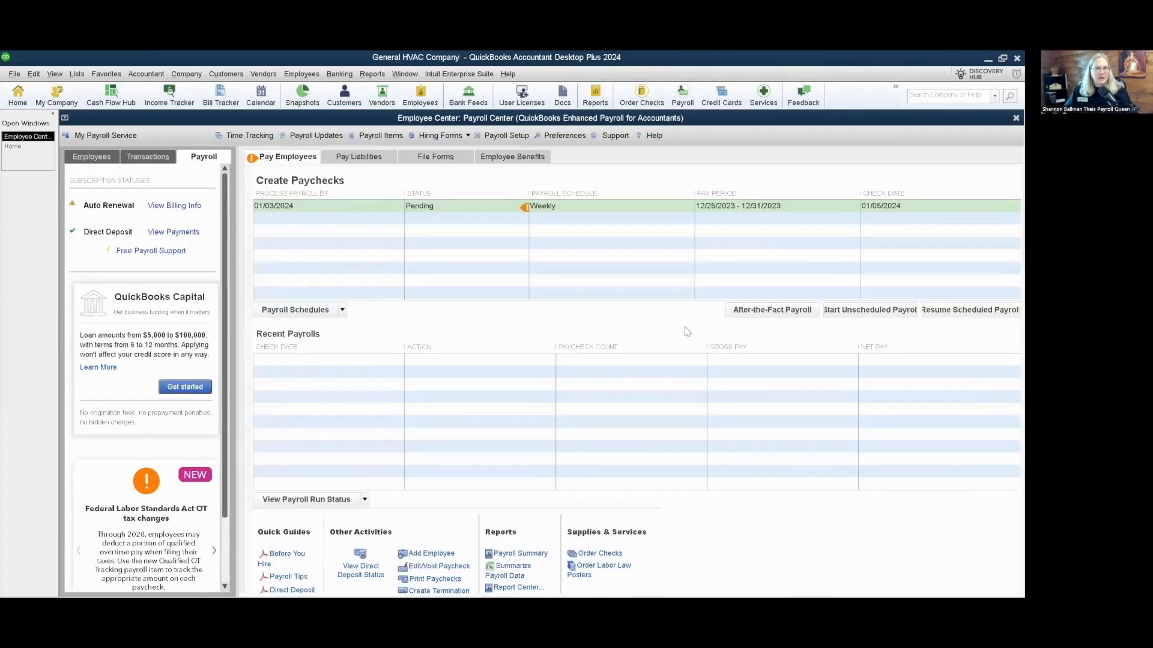
left_click(974, 316)
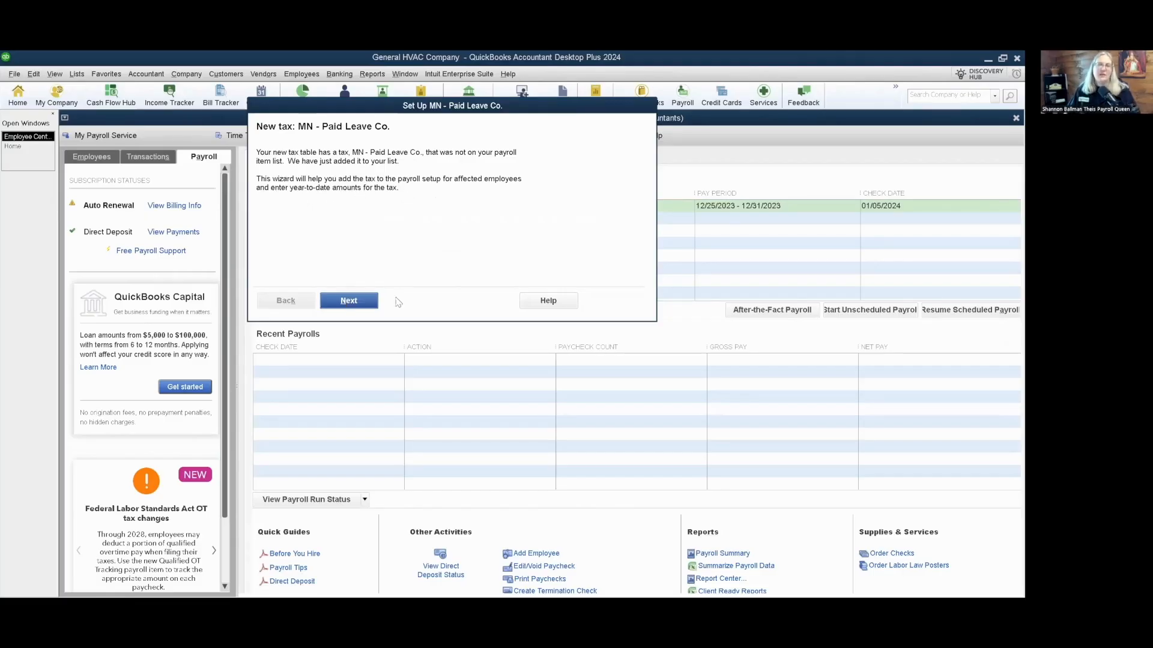
left_click(376, 300)
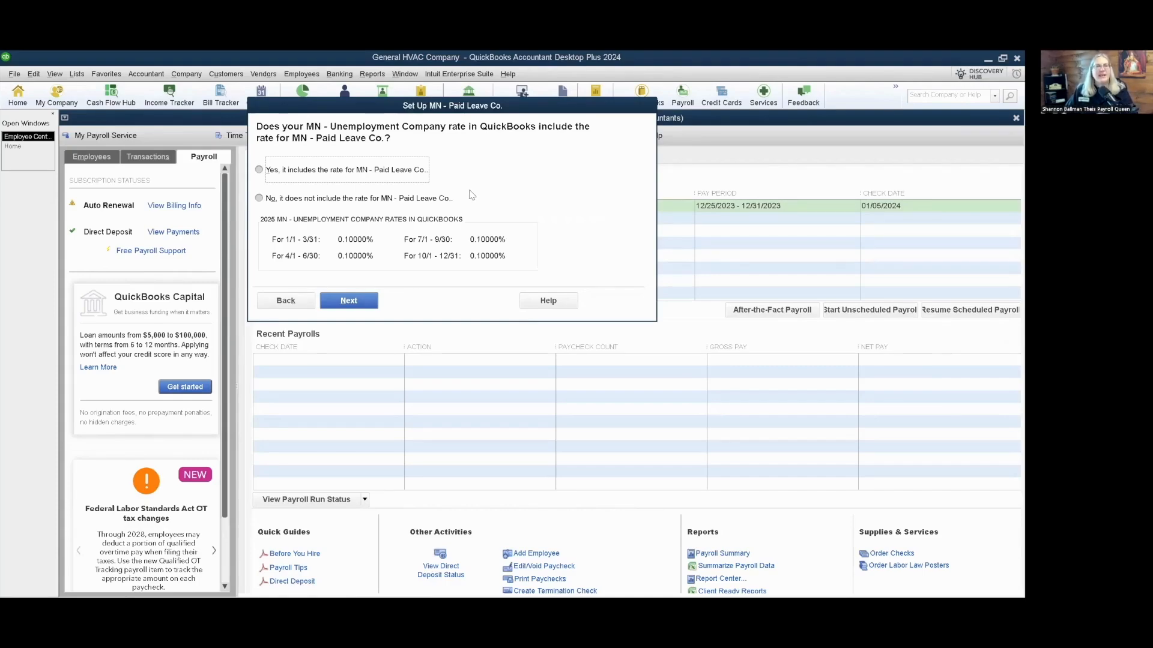
left_click(259, 198)
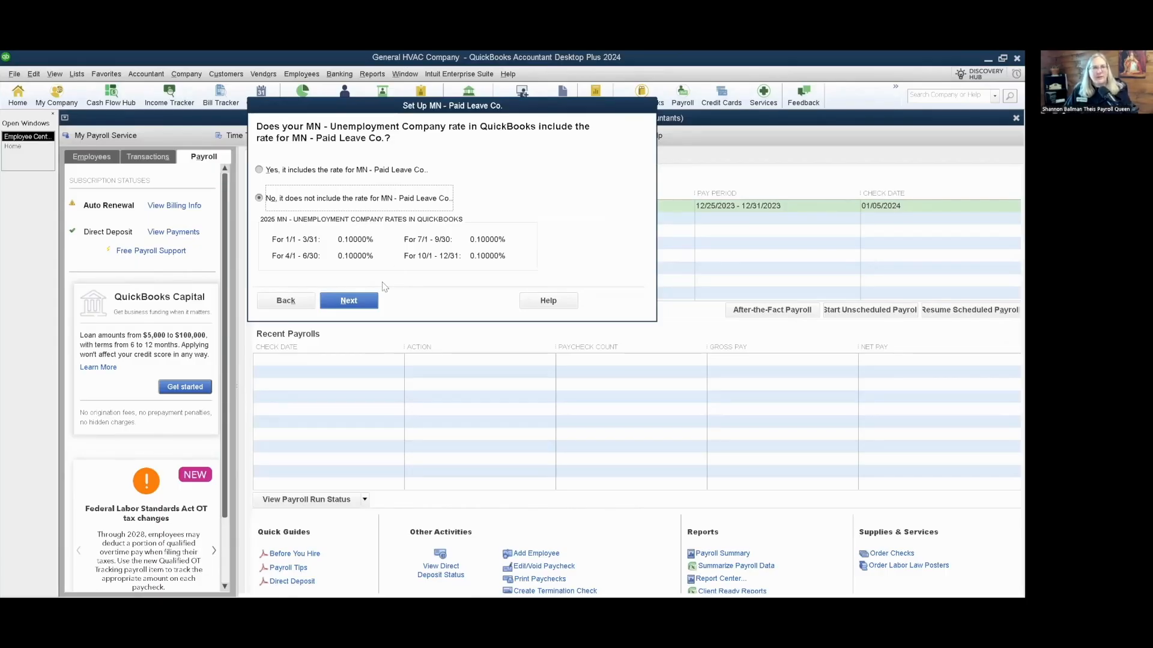
left_click(357, 304)
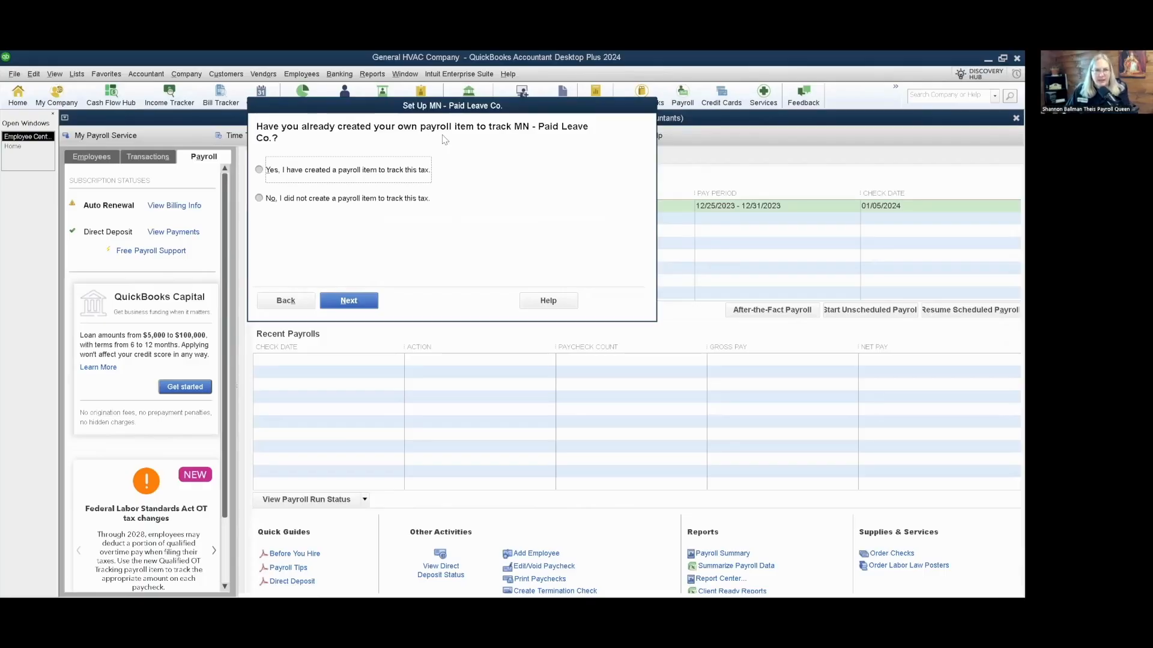
left_click(259, 198)
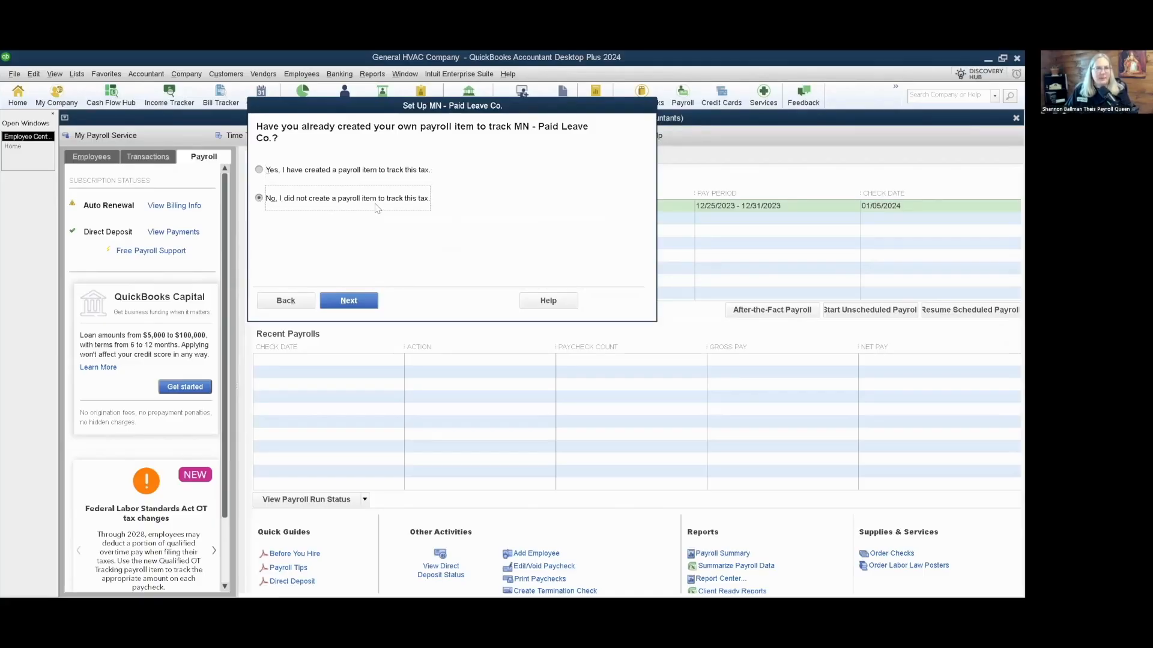
left_click(364, 300)
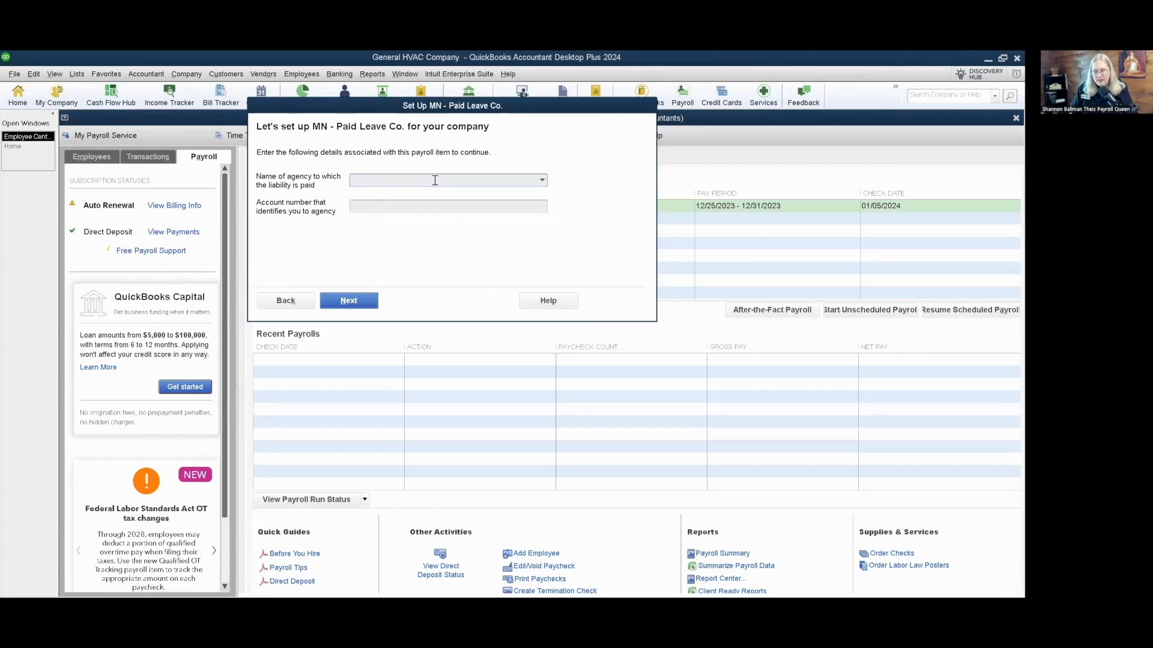
Quick-add MN Paid Leave as the agency for MN - Paid Leave Co. and continue without an account number.
type("Main Street of America Insurance")
type("MN")
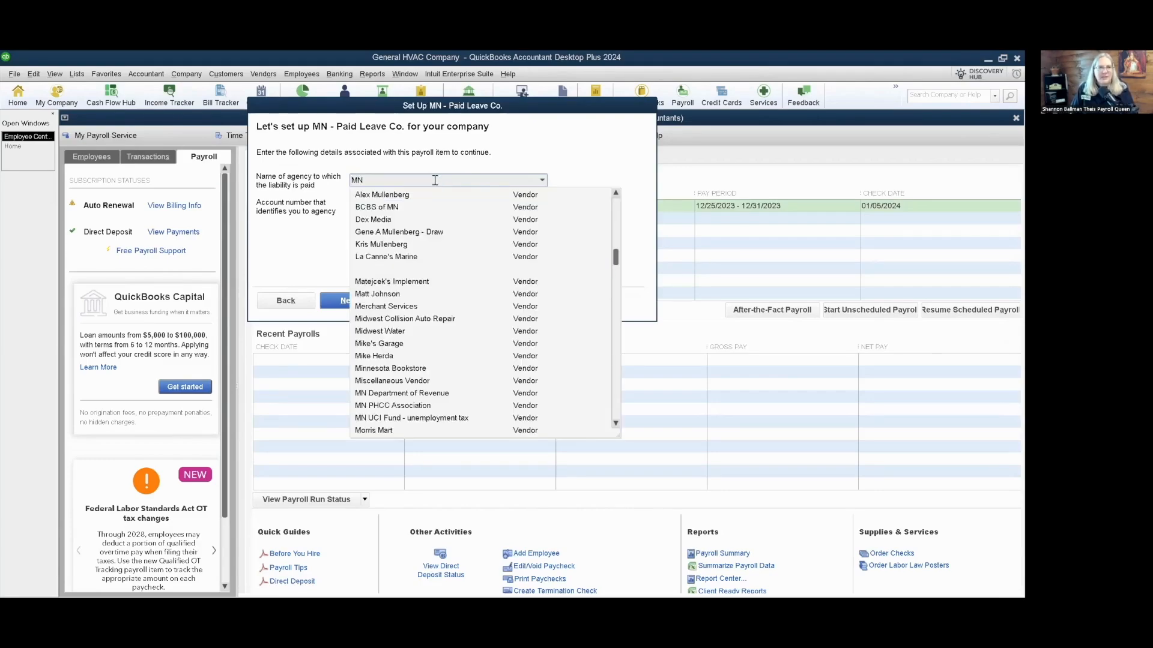
key("Delete")
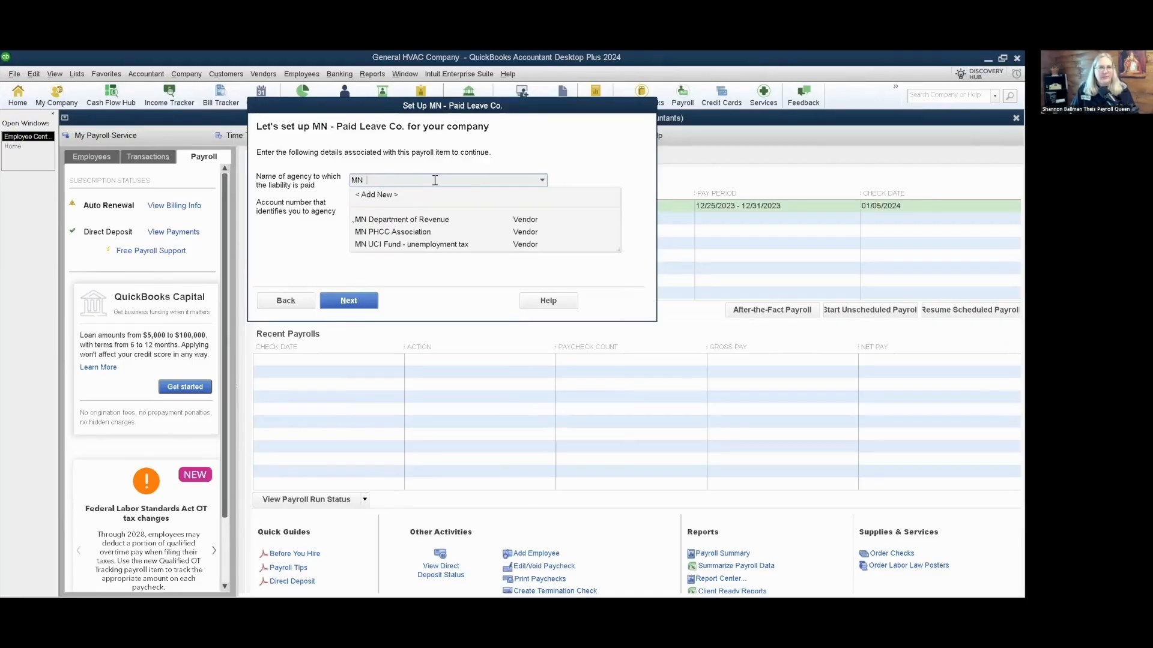
type("Paid Leave")
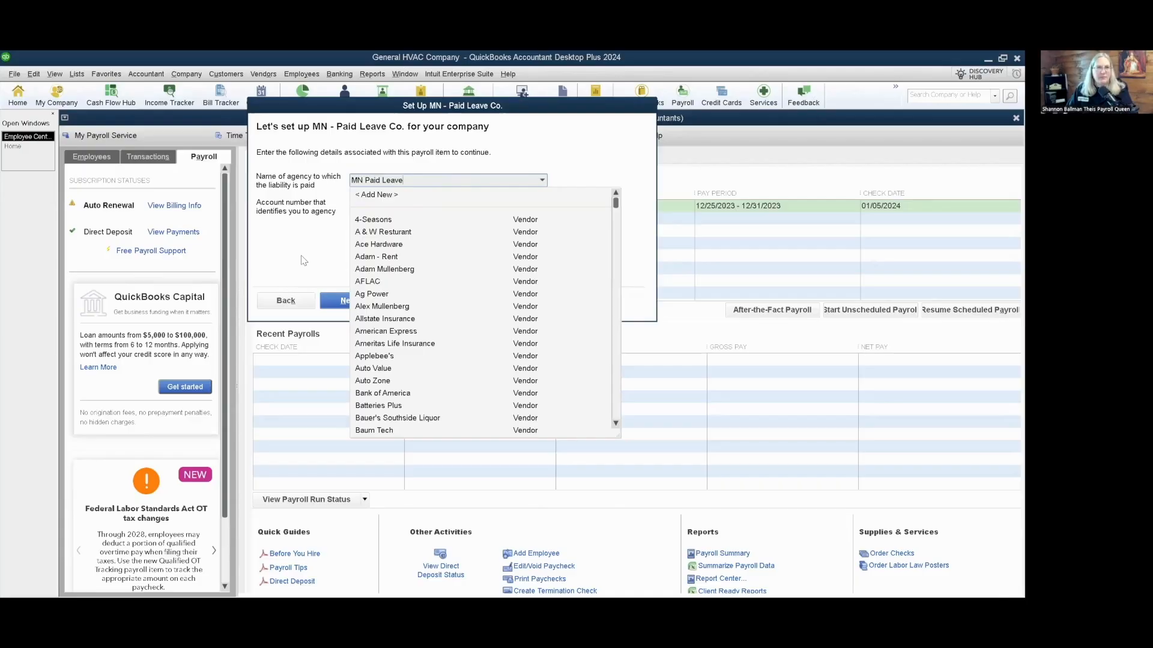
key("Tab")
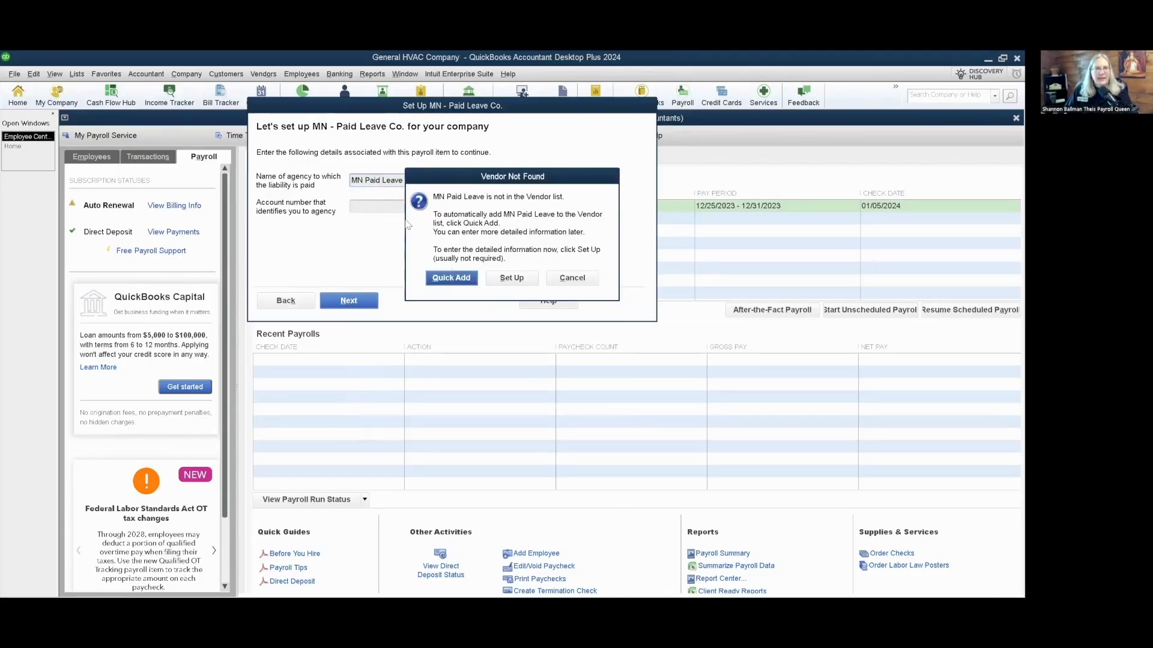
left_click(453, 279)
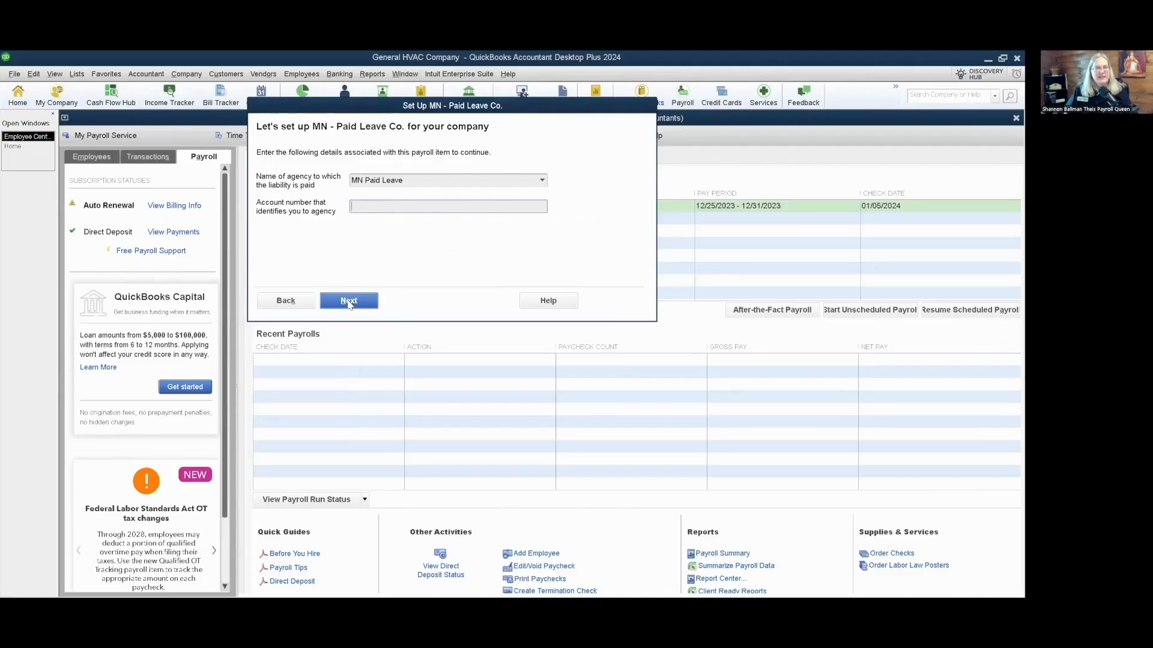
left_click(350, 302)
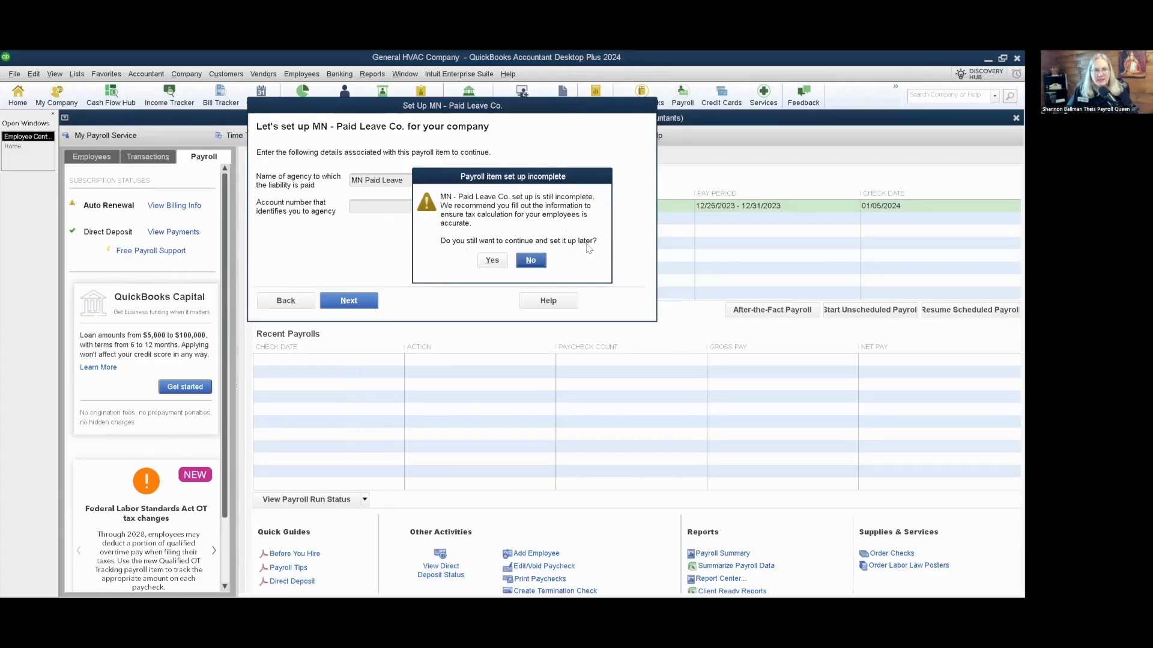
left_click(492, 261)
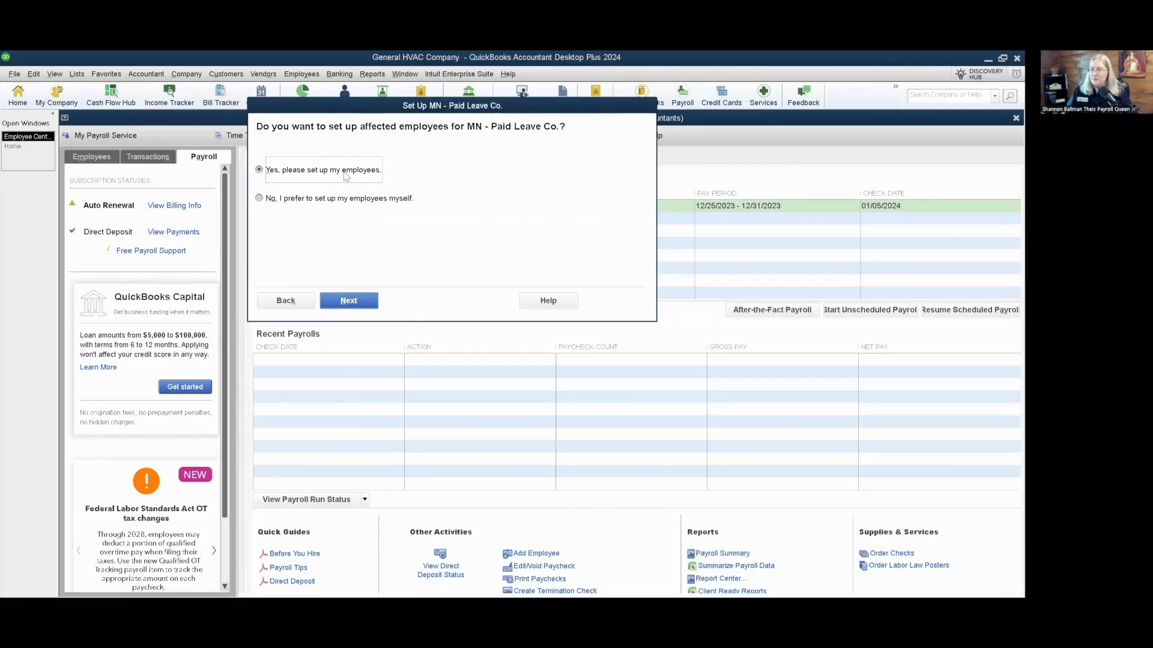
Have affected employees set up for MN - Paid Leave Co. with a company portion rate of 0.22% and finish the setup.
left_click(344, 306)
left_click(348, 164)
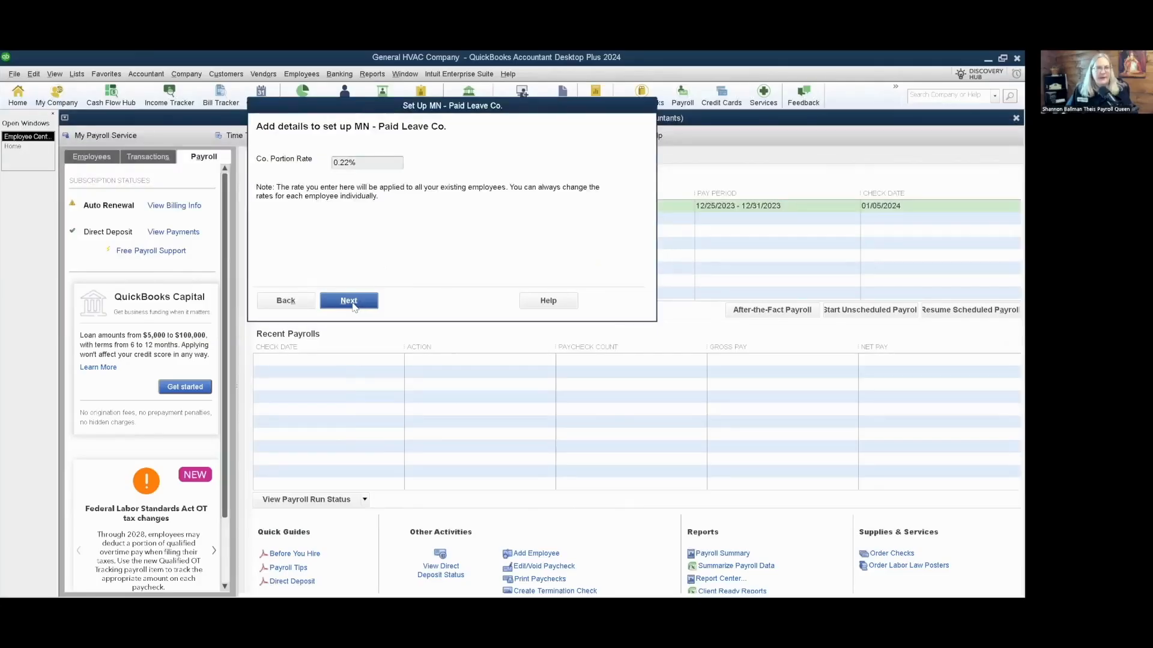
left_click(354, 303)
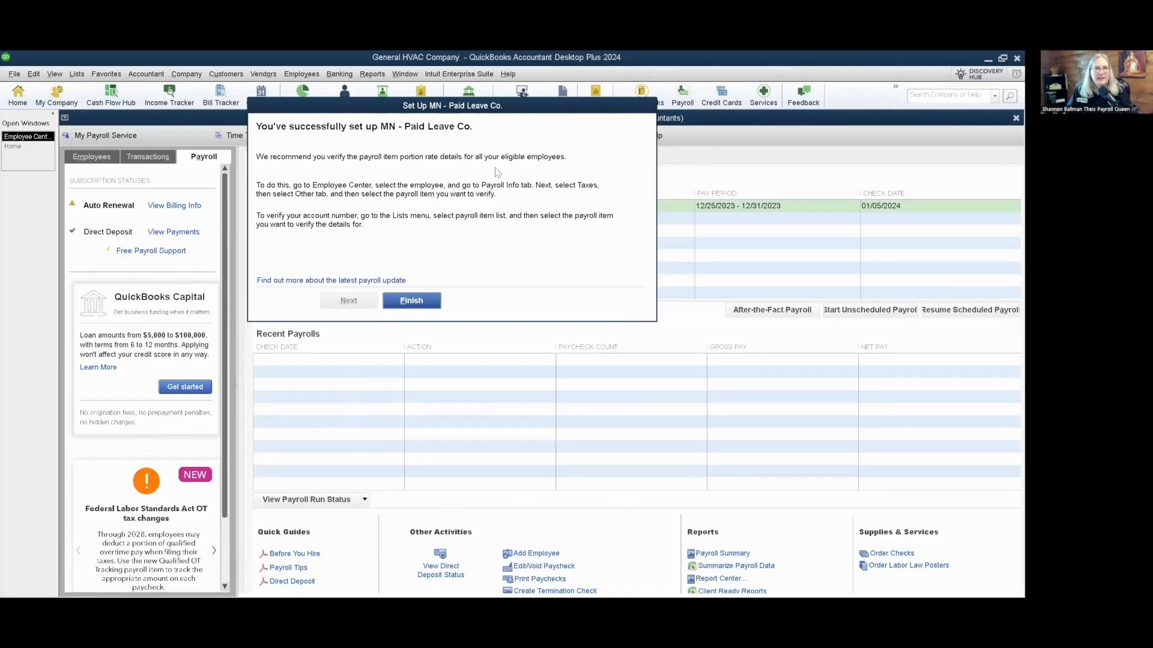
left_click(411, 306)
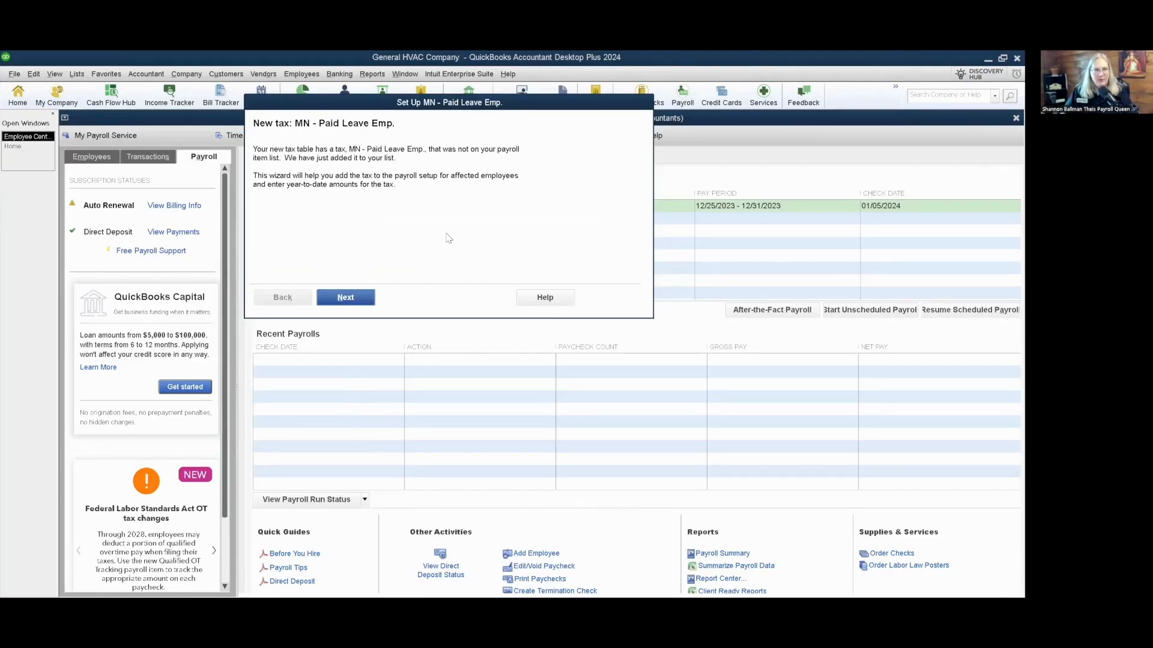
Begin MN - Paid Leave Emp. setup, answering that the unemployment rate does not include it and no tracking payroll item was created.
left_click(351, 305)
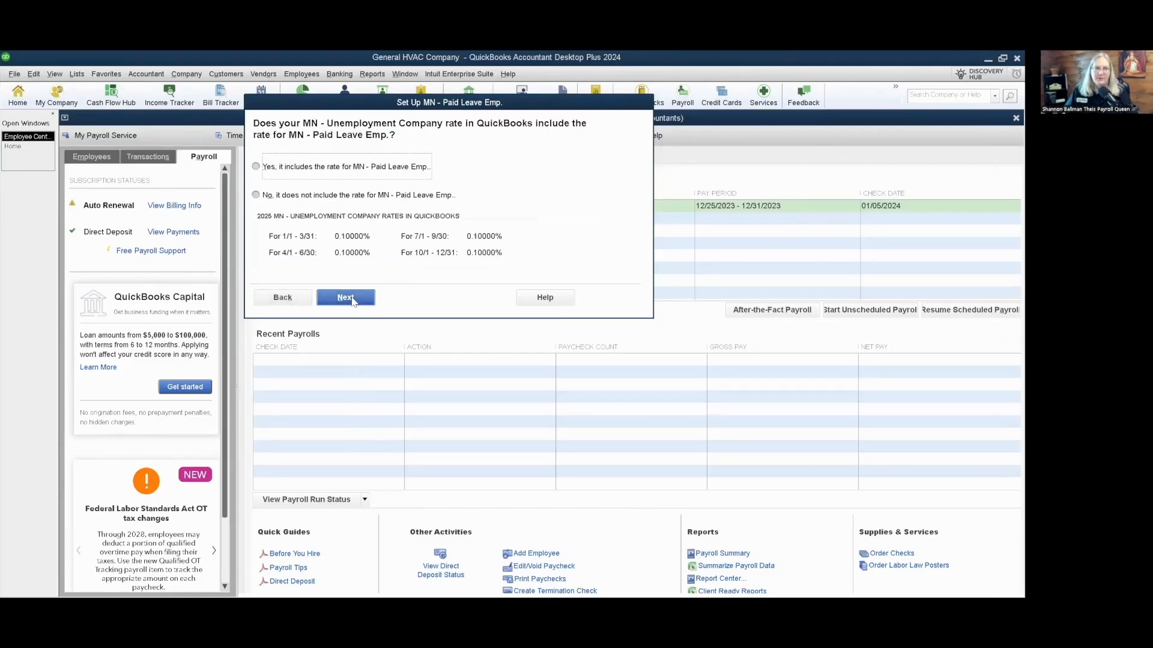
left_click(257, 196)
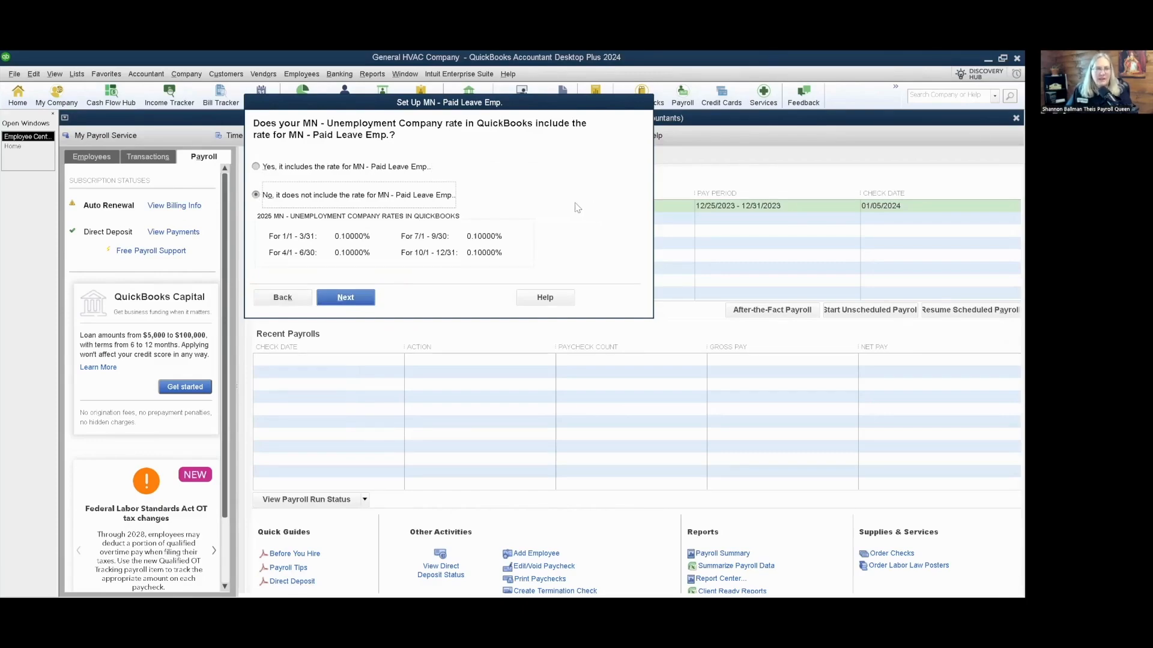
left_click(351, 302)
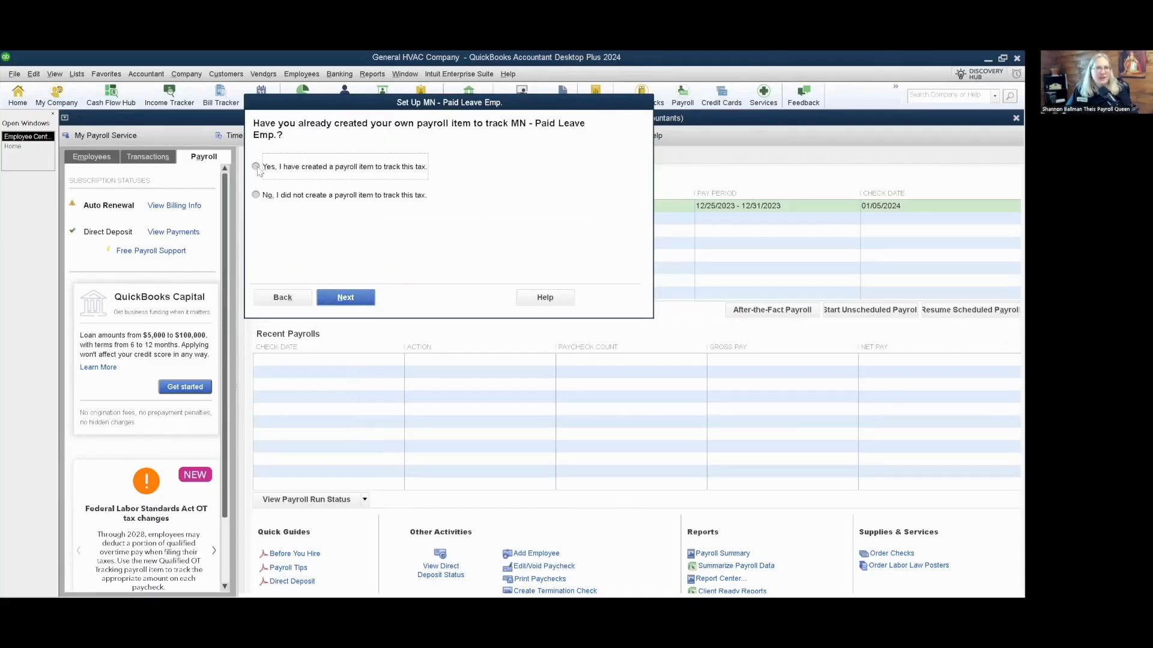
left_click(256, 195)
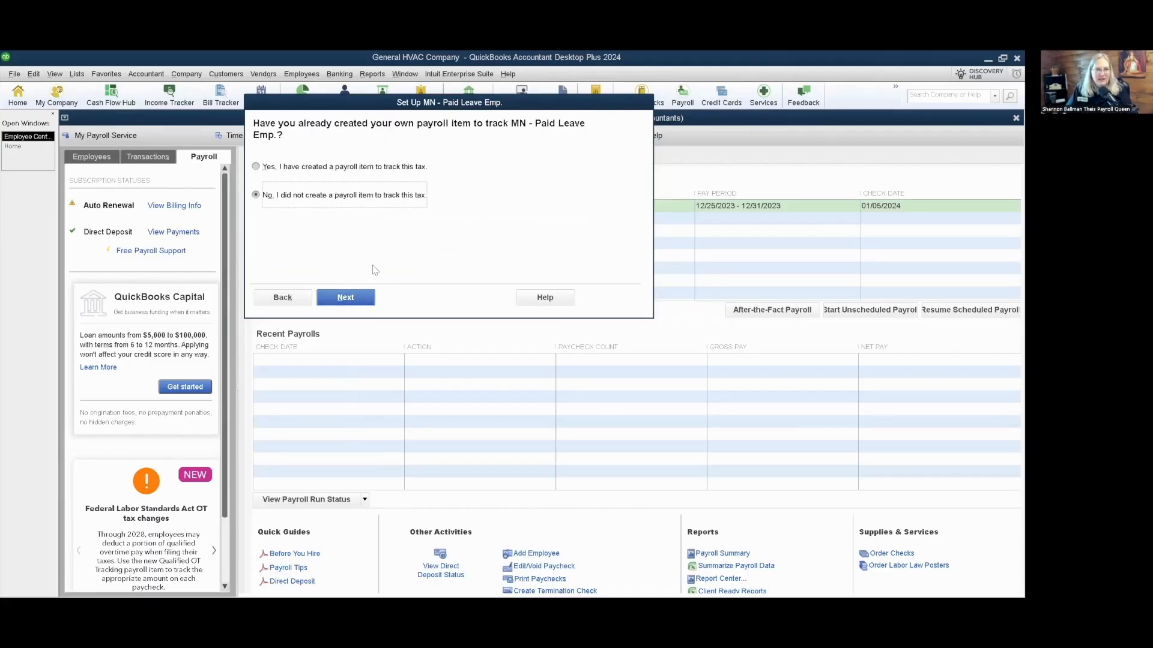
left_click(351, 304)
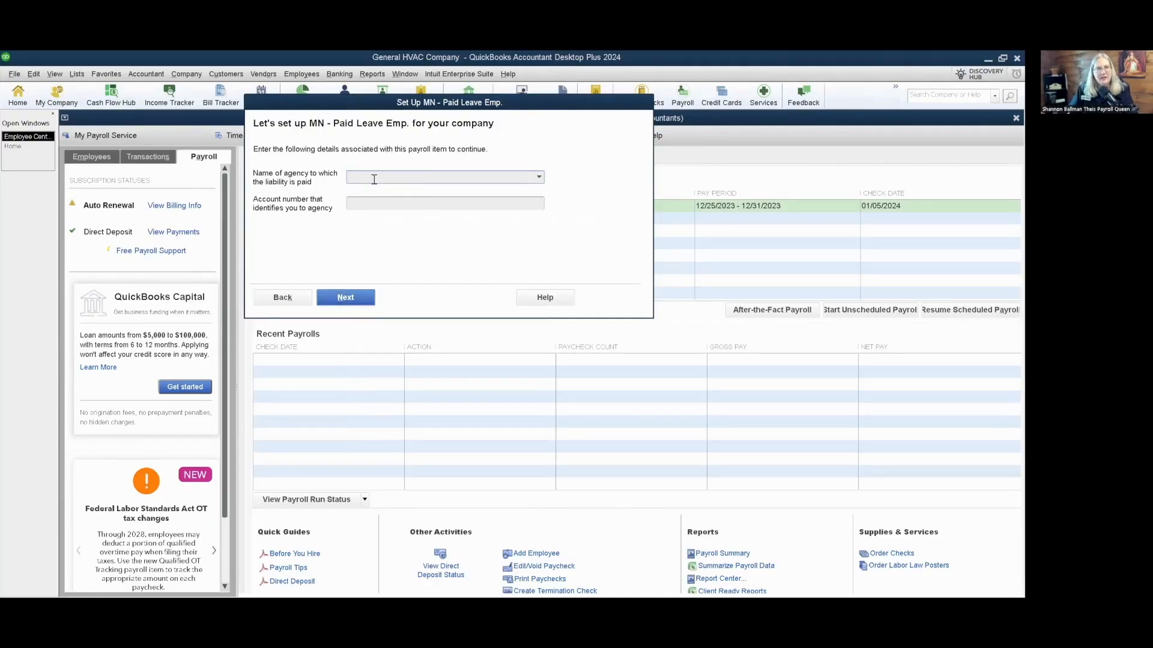
Assign the existing vendor MN Paid Leave as the agency for MN - Paid Leave Emp. and continue without an account number.
left_click(374, 179)
type("MN Paid Leave")
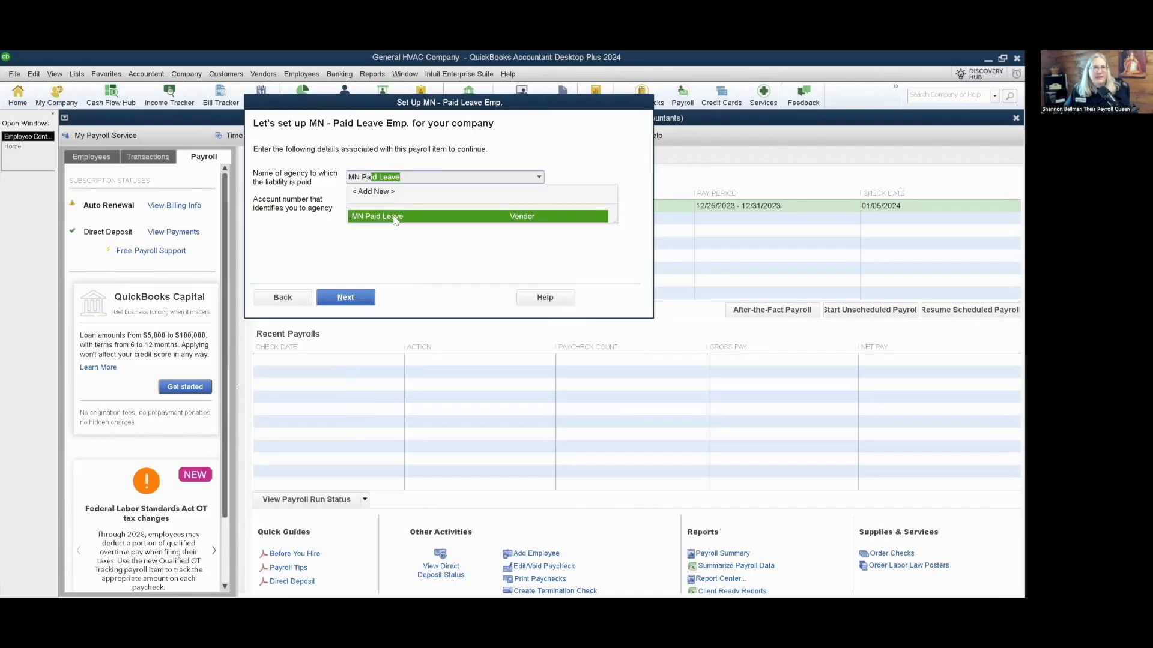
left_click(395, 217)
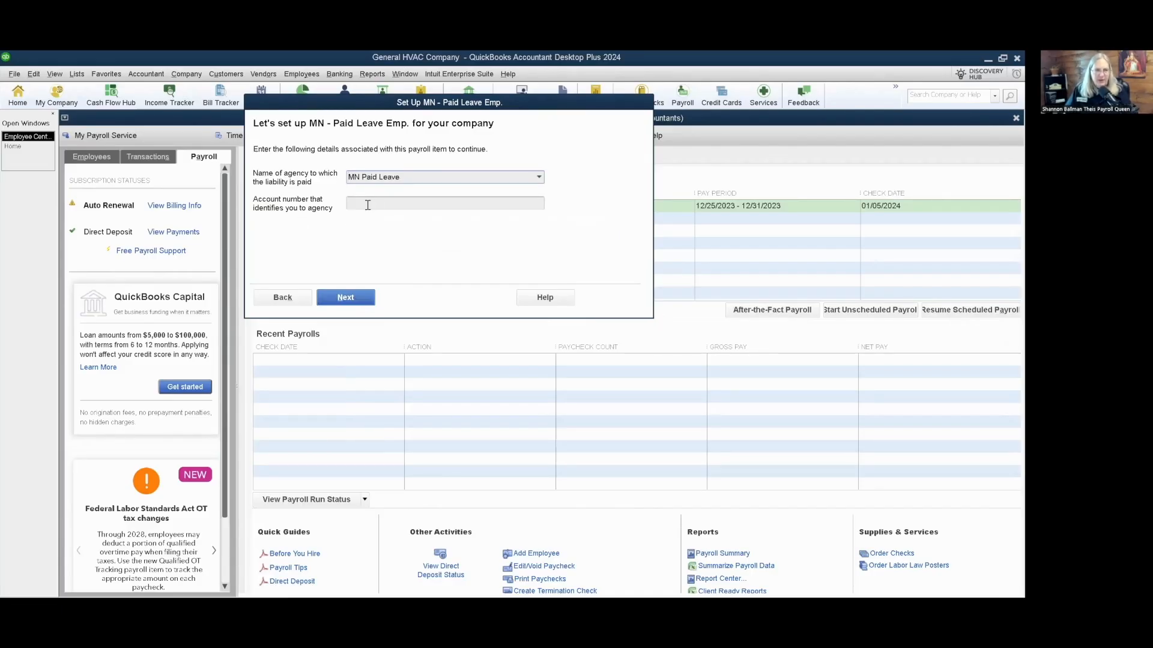
left_click(345, 298)
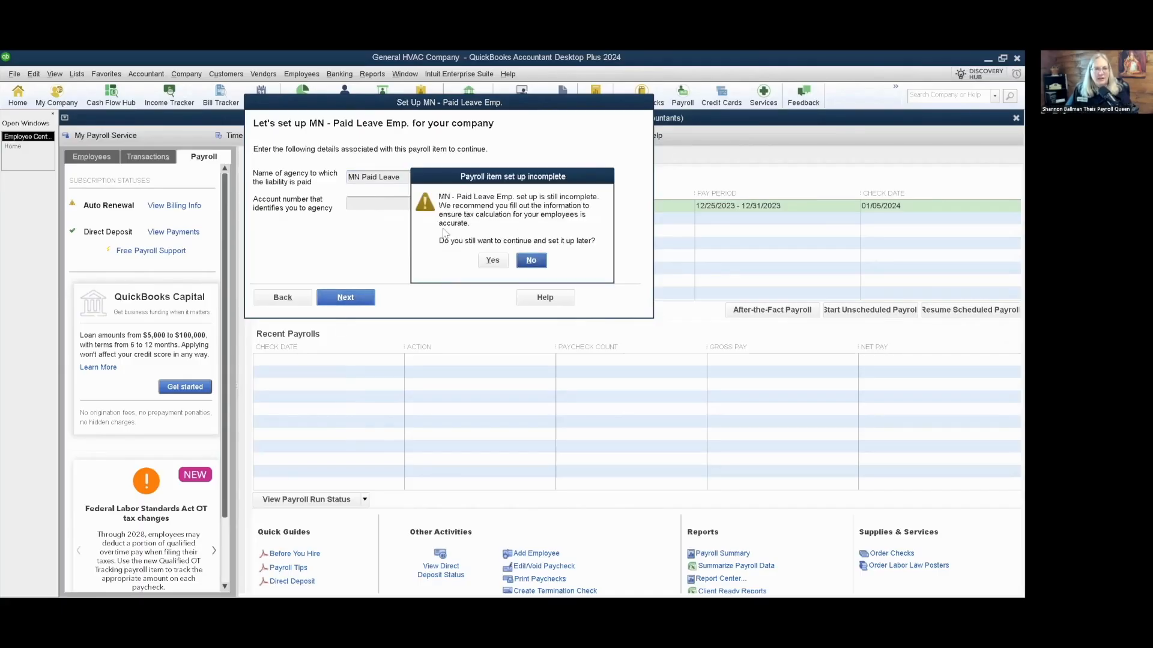
left_click(493, 262)
Have affected employees set up for MN - Paid Leave Emp. with an employee portion rate of .44 and finish the setup.
left_click(257, 167)
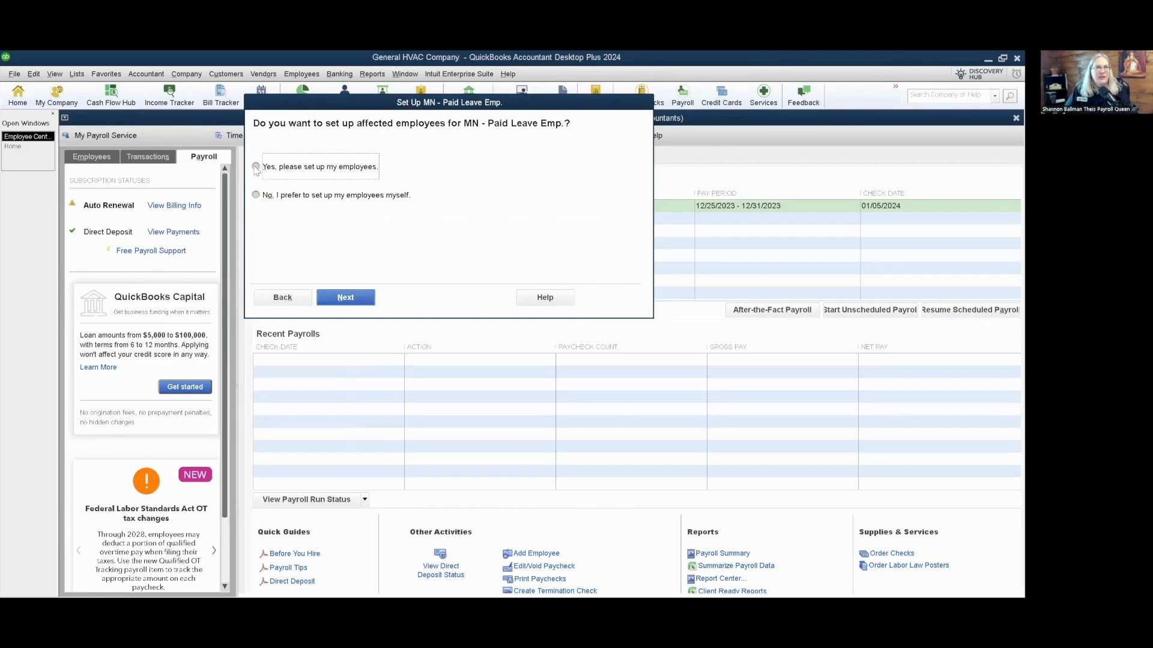
left_click(348, 299)
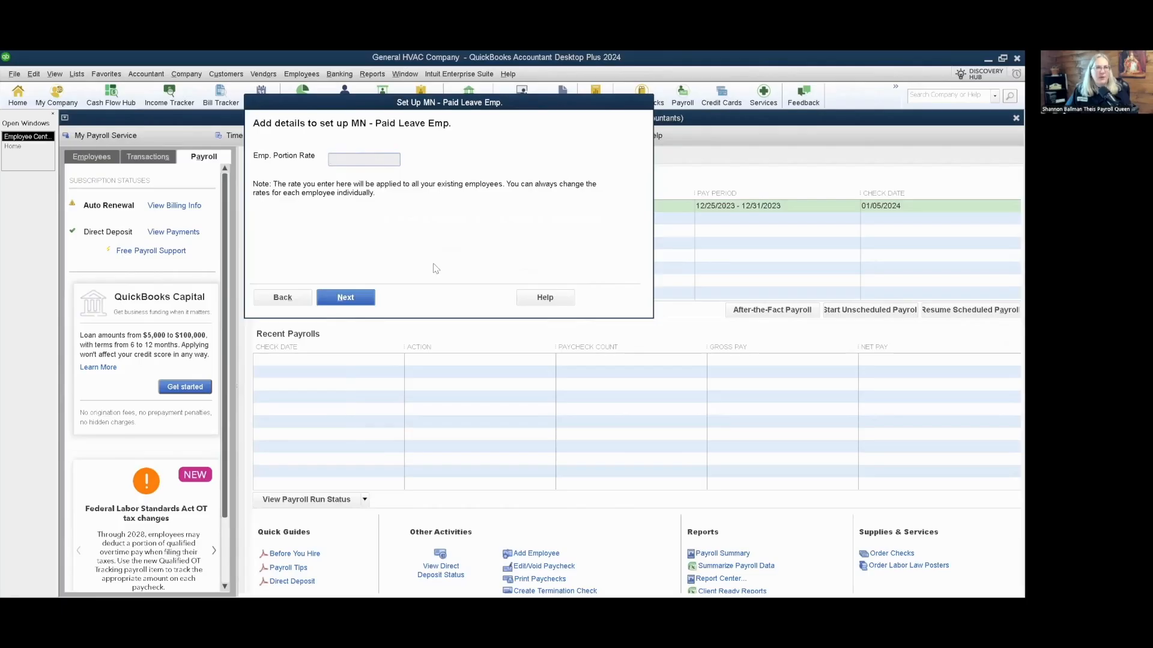
left_click(332, 159)
type(".")
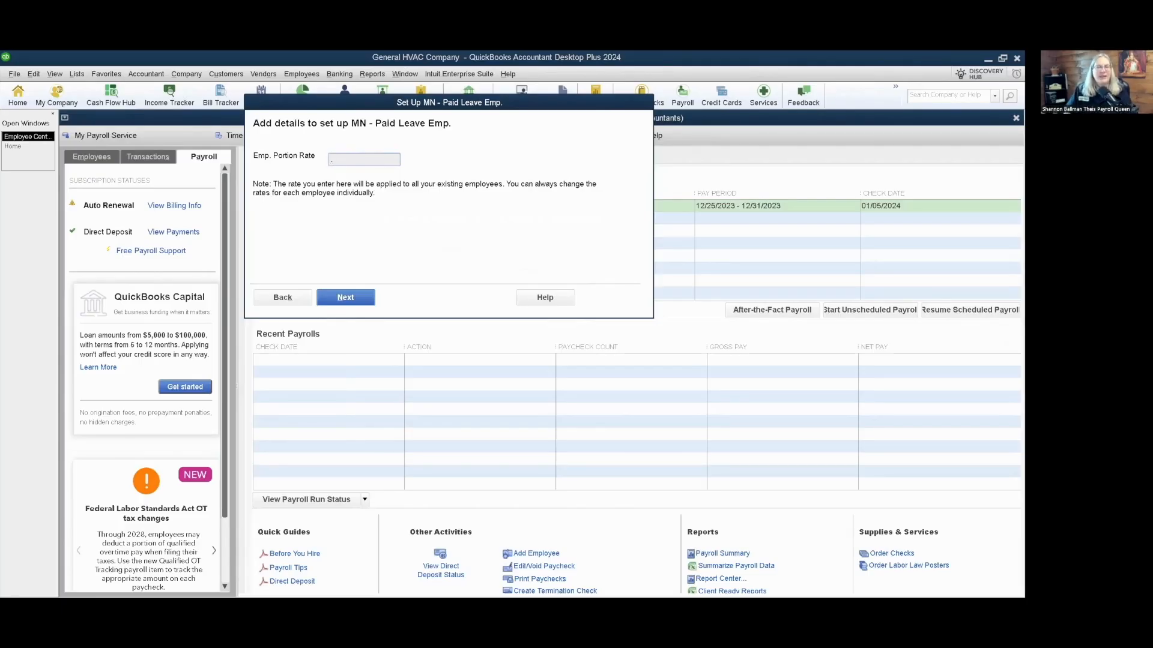
type("44")
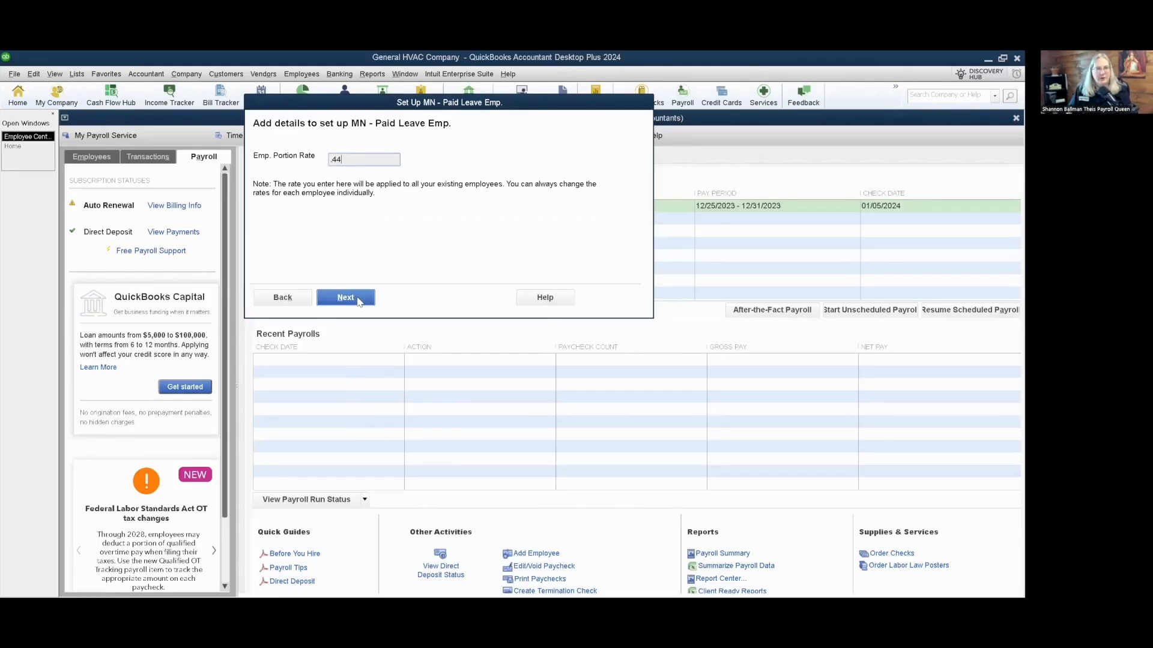
left_click(358, 300)
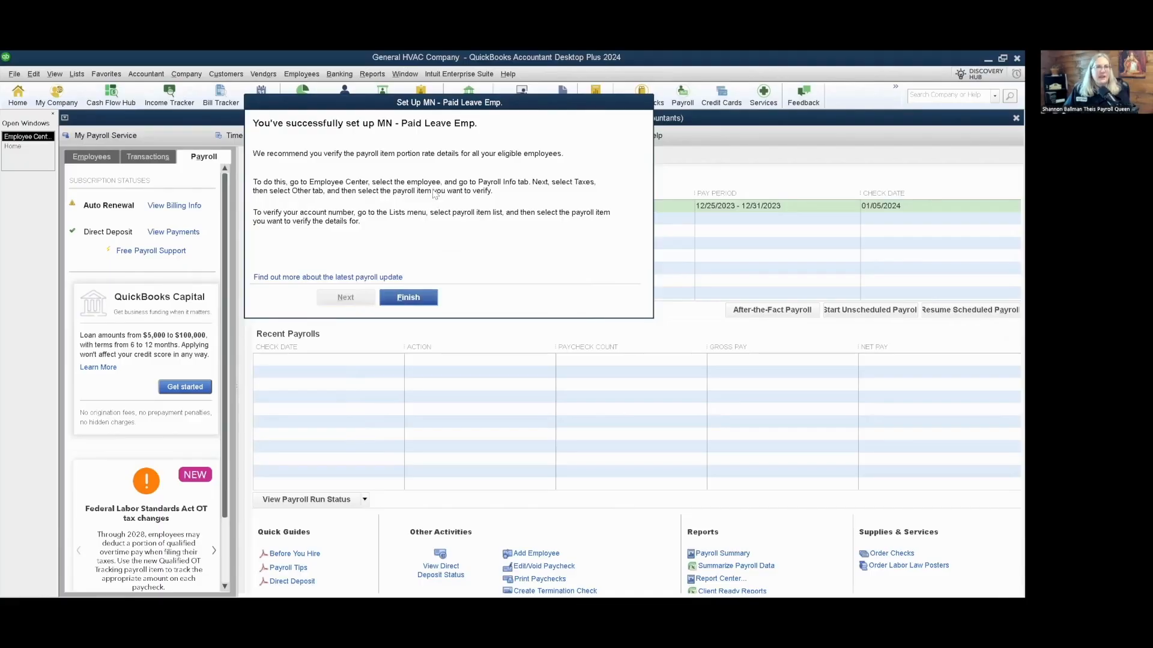
left_click(410, 298)
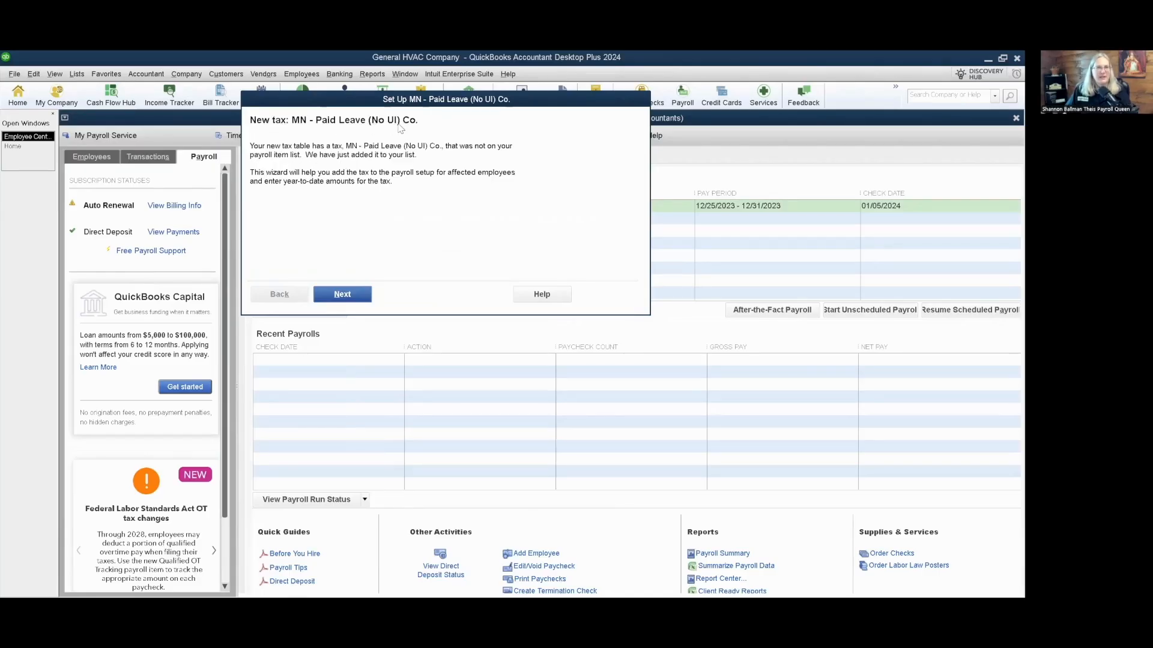
Begin MN - Paid Leave (No UI) Co. setup, answering that the unemployment rate does not include it and no tracking payroll item was created.
left_click(353, 296)
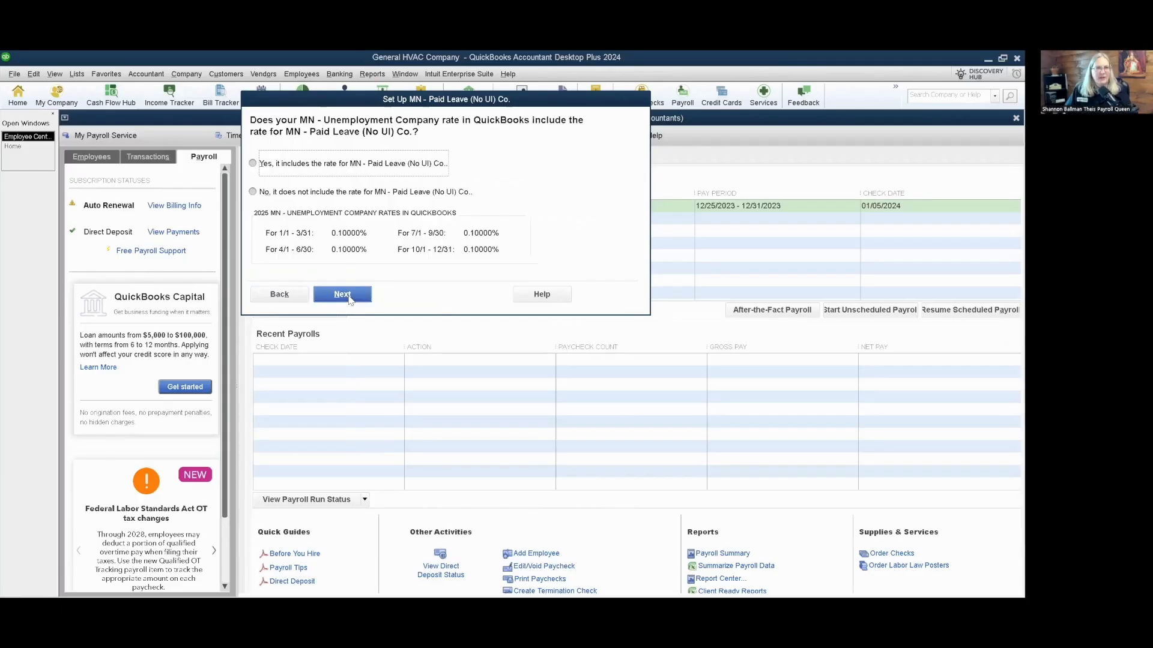
left_click(262, 192)
left_click(355, 295)
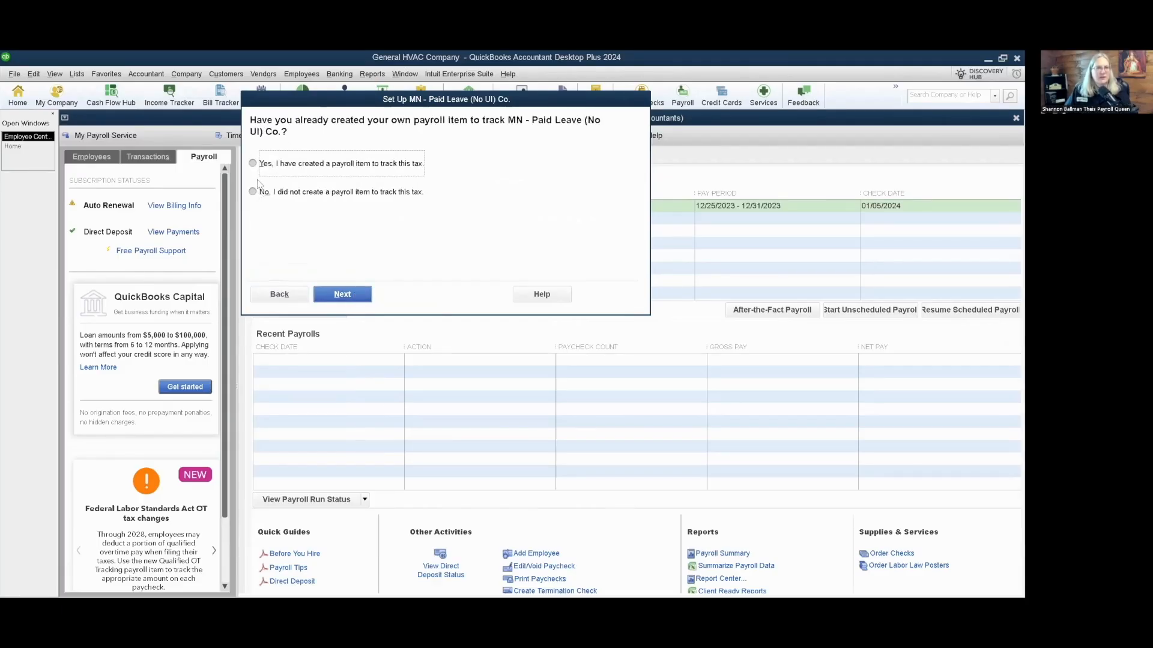
left_click(253, 191)
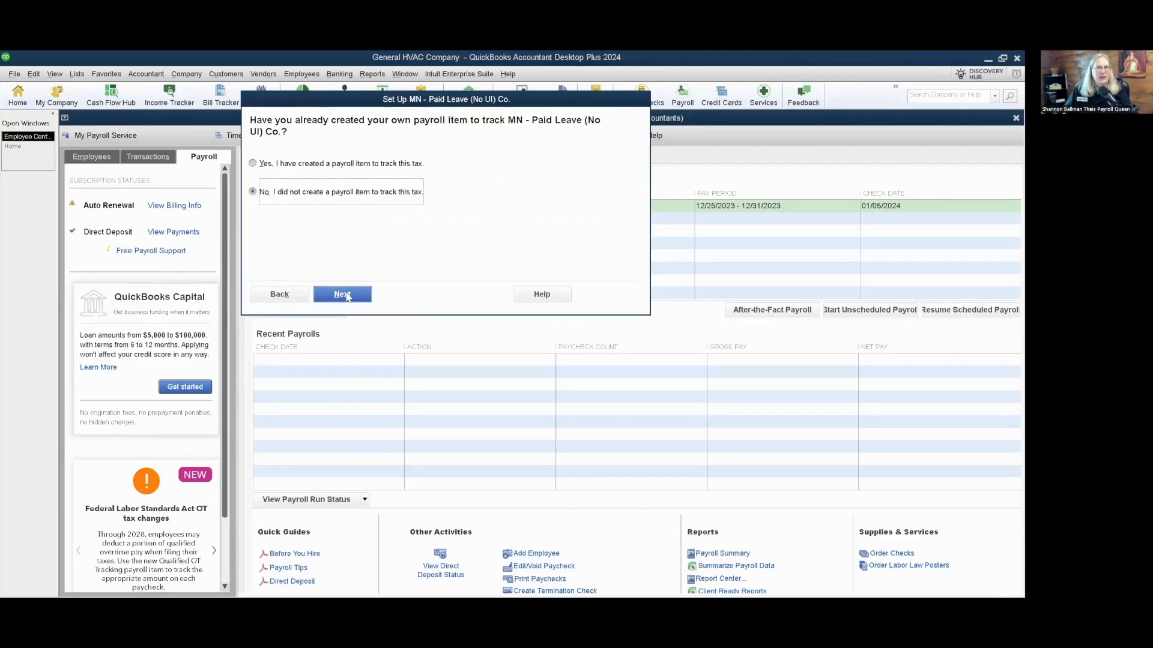
left_click(347, 295)
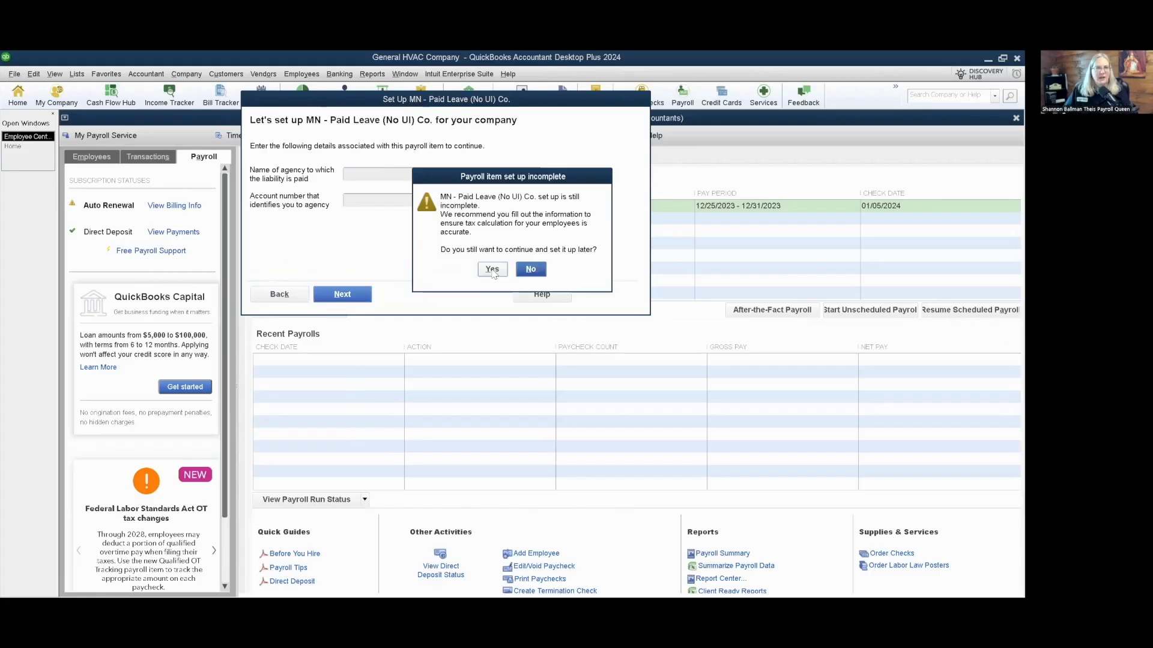
Continue MN - Paid Leave (No UI) Co. without agency details, choose to set up employees manually, and leave its setup.
left_click(493, 269)
left_click(309, 192)
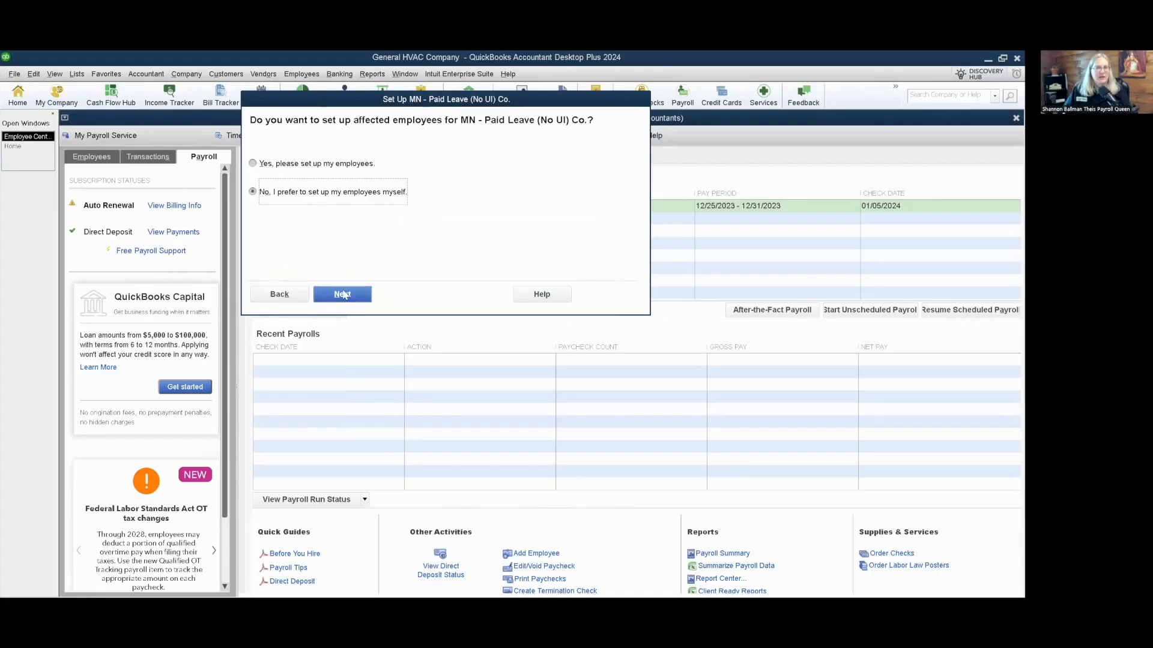
left_click(342, 294)
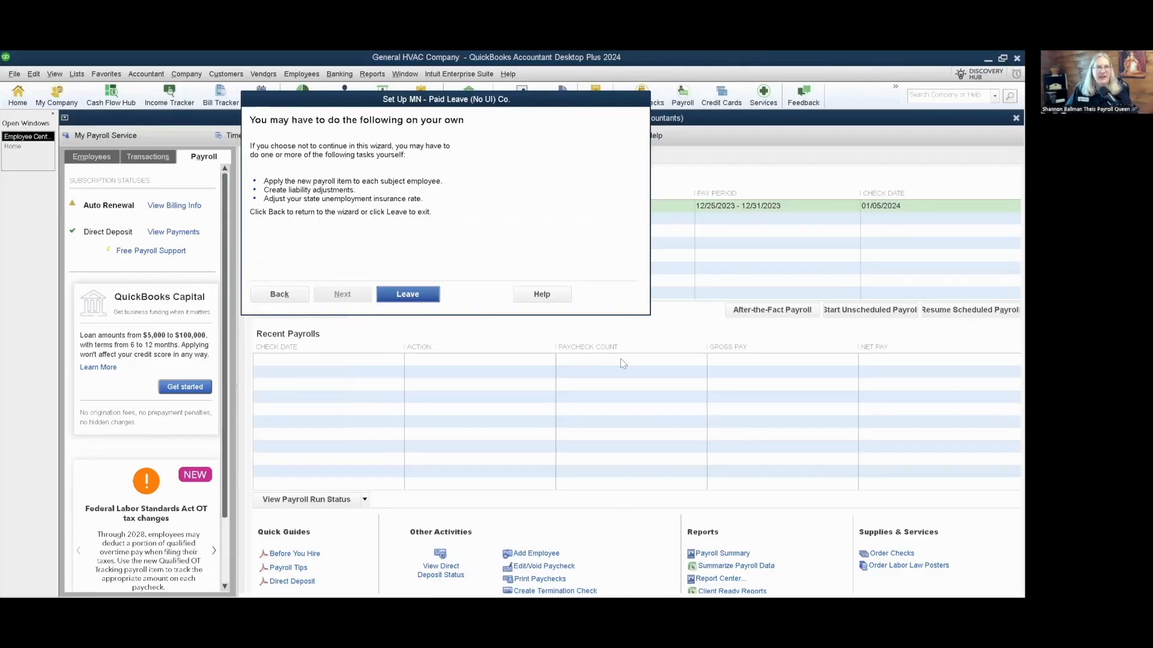
left_click(408, 294)
Go through MN - Paid Leave (No UI) Emp. setup, answering that unemployment does not include it, leaving agency details blank, and exit the wizard.
left_click(339, 290)
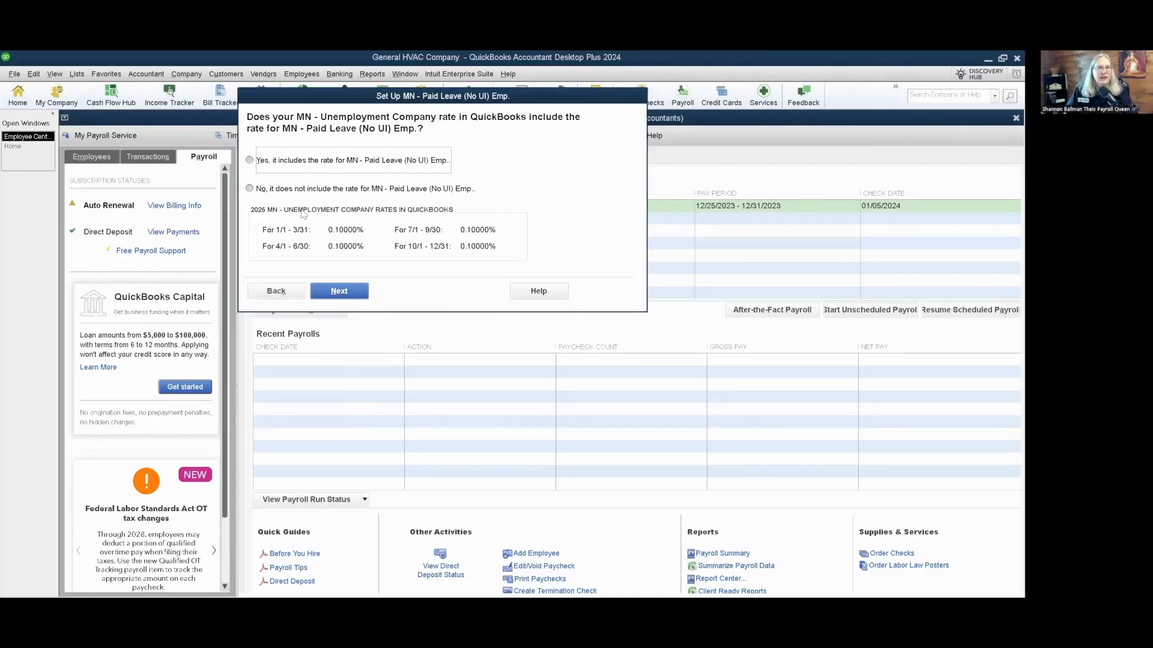
left_click(249, 188)
left_click(335, 295)
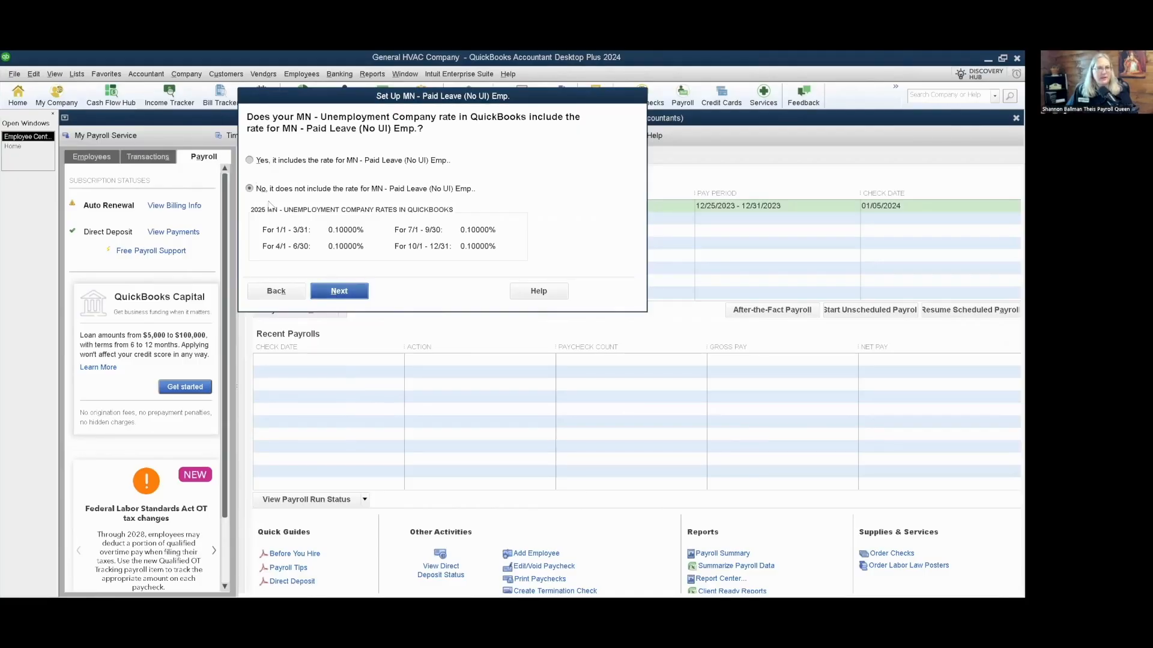
left_click(338, 294)
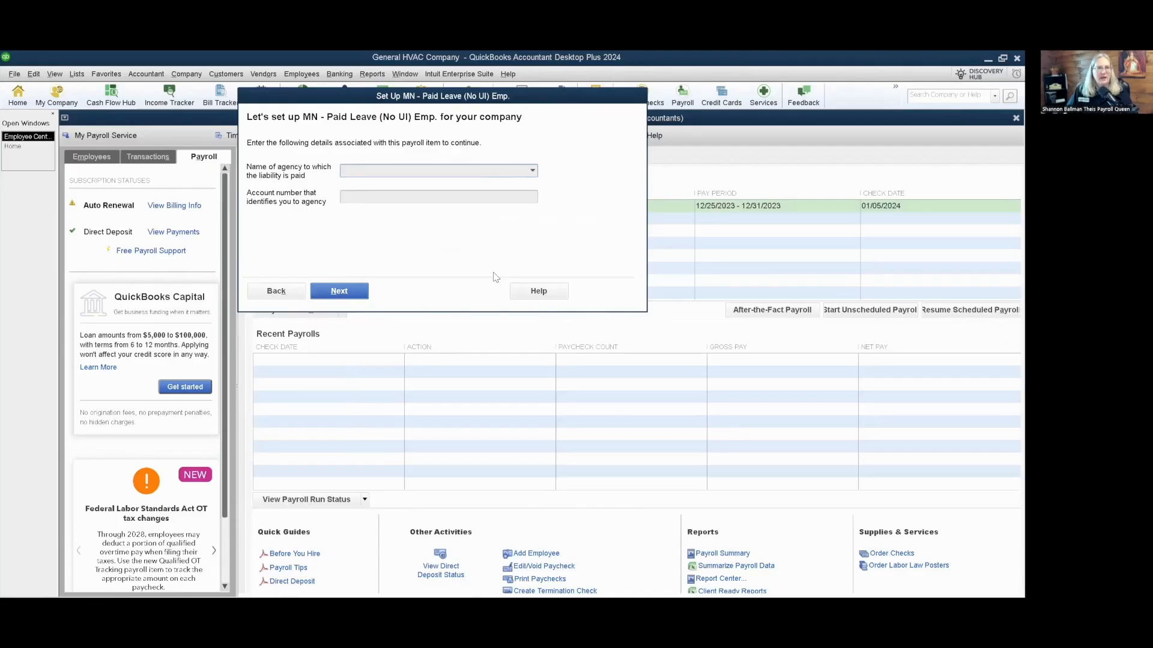
left_click(339, 291)
left_click(339, 291)
left_click(399, 290)
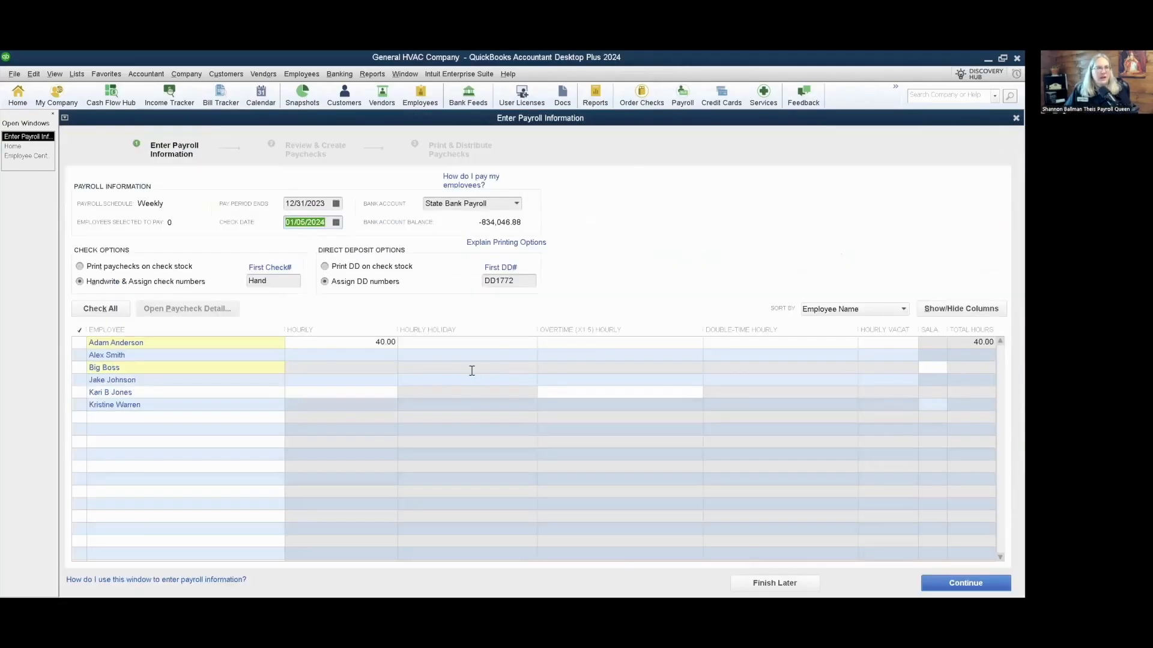
Close the payroll entry window and open the Payroll Item List at the MN Paid Leave items.
left_click(1016, 118)
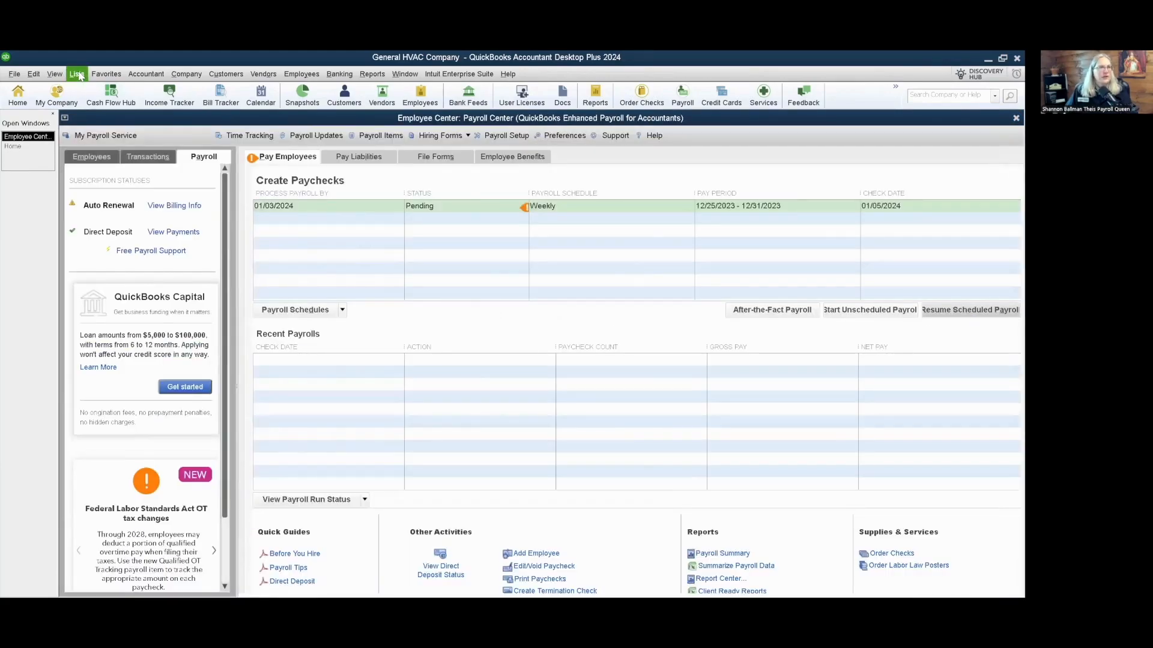
left_click(76, 73)
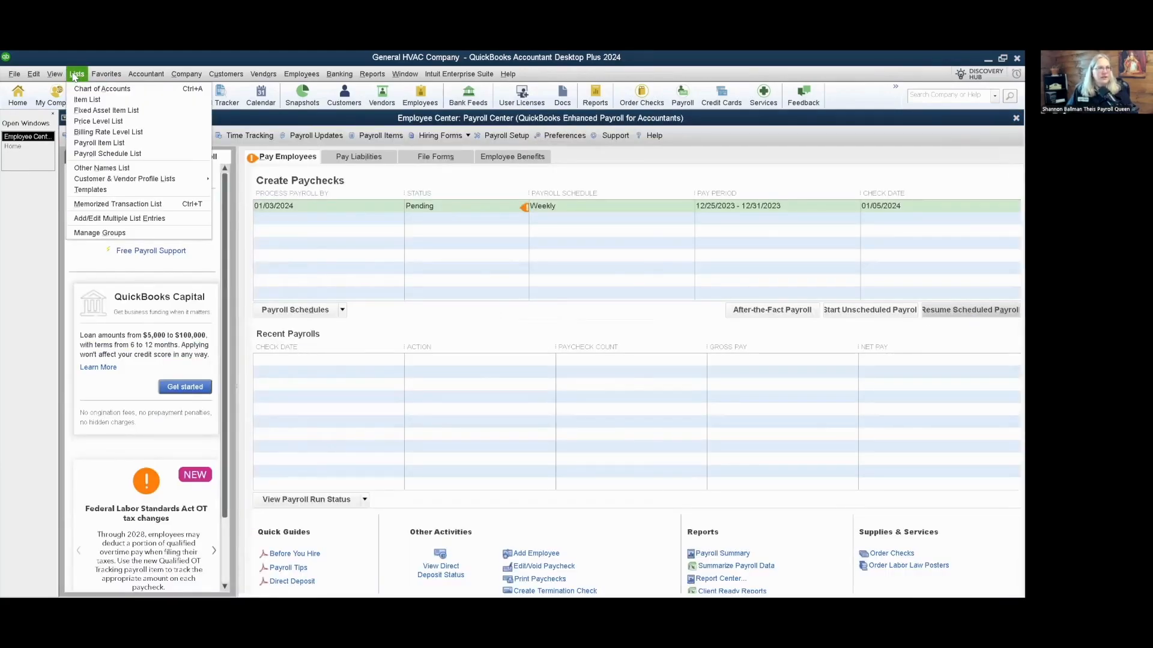
left_click(99, 143)
scroll(266, 393, "down", 1)
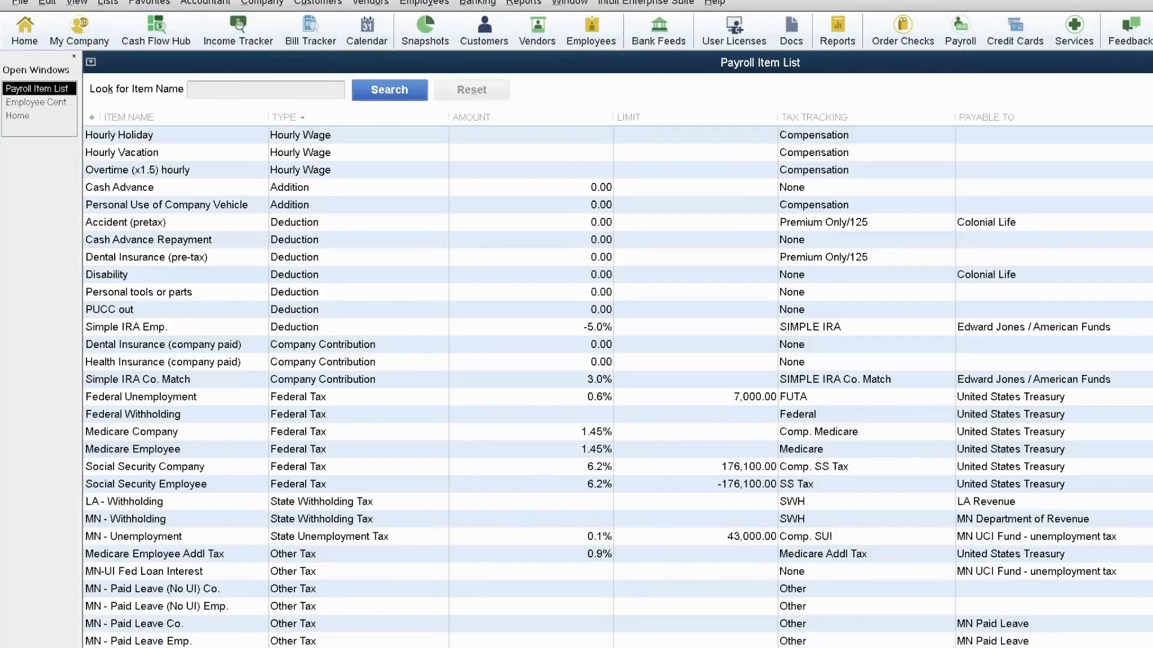
Include inactive payroll items in the list and mark MN - Paid Leave (No UI) Co. and MN - Paid Leave (No UI) Emp. as inactive.
left_click(336, 647)
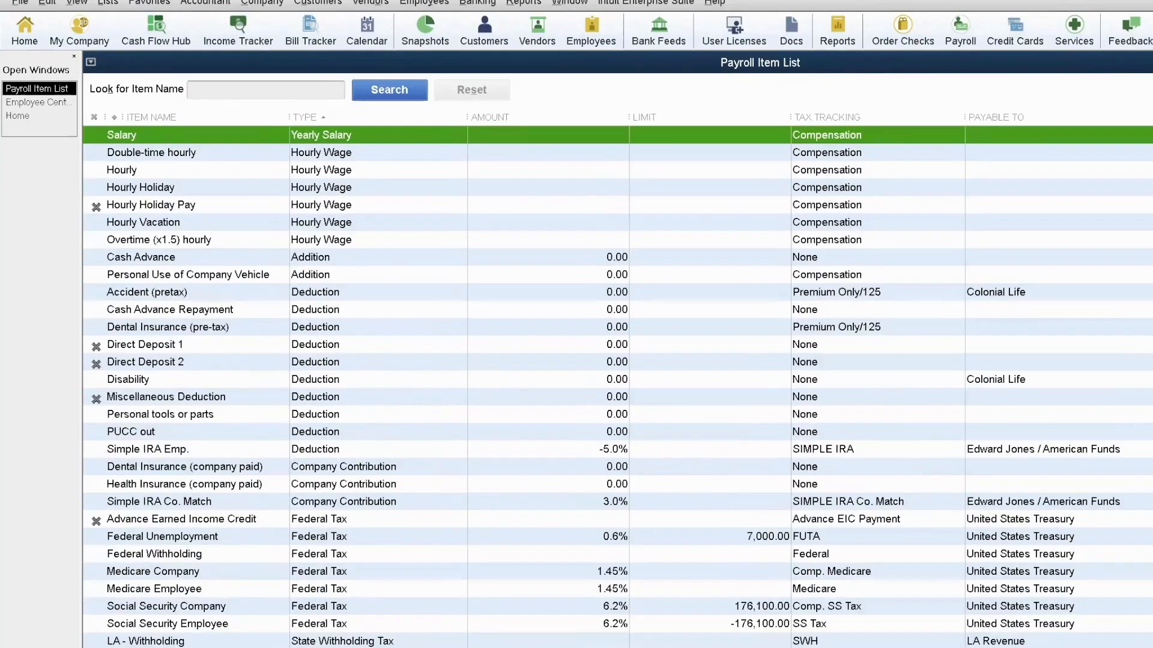
scroll(137, 493, "down", 4)
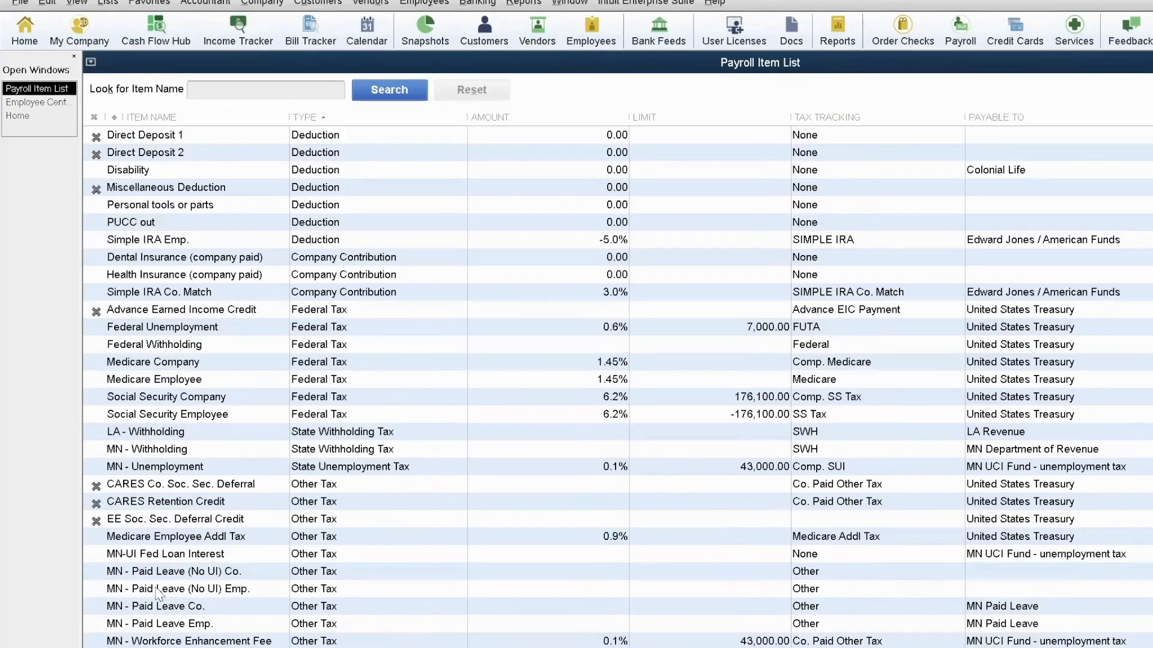
left_click(140, 576)
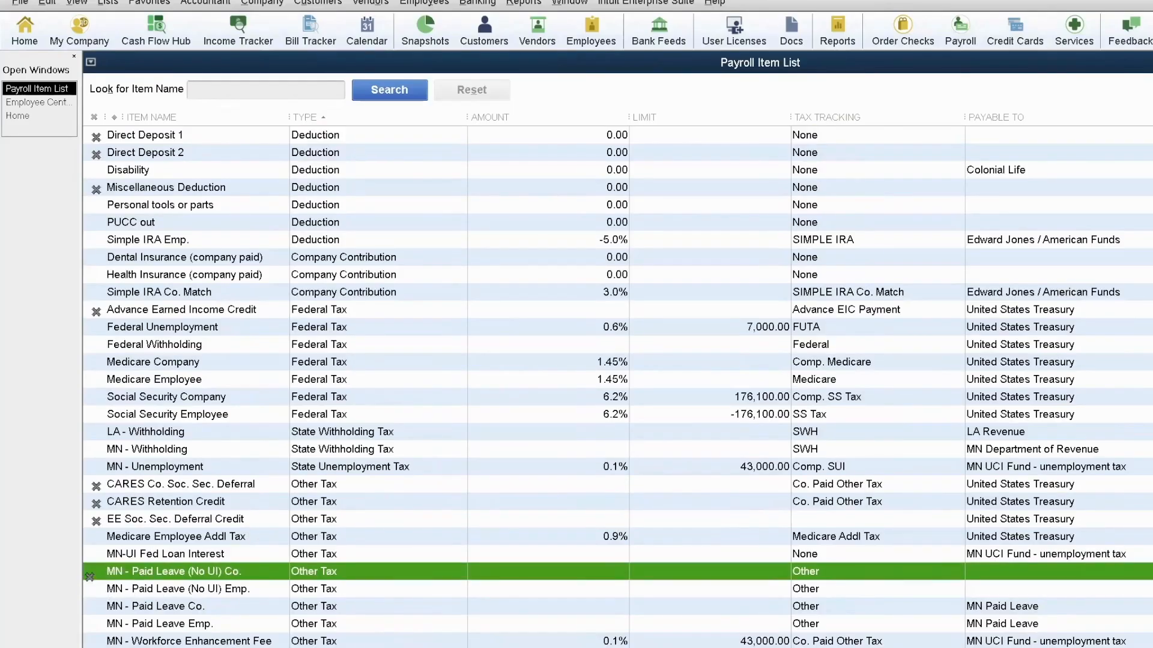
left_click(96, 573)
left_click(96, 591)
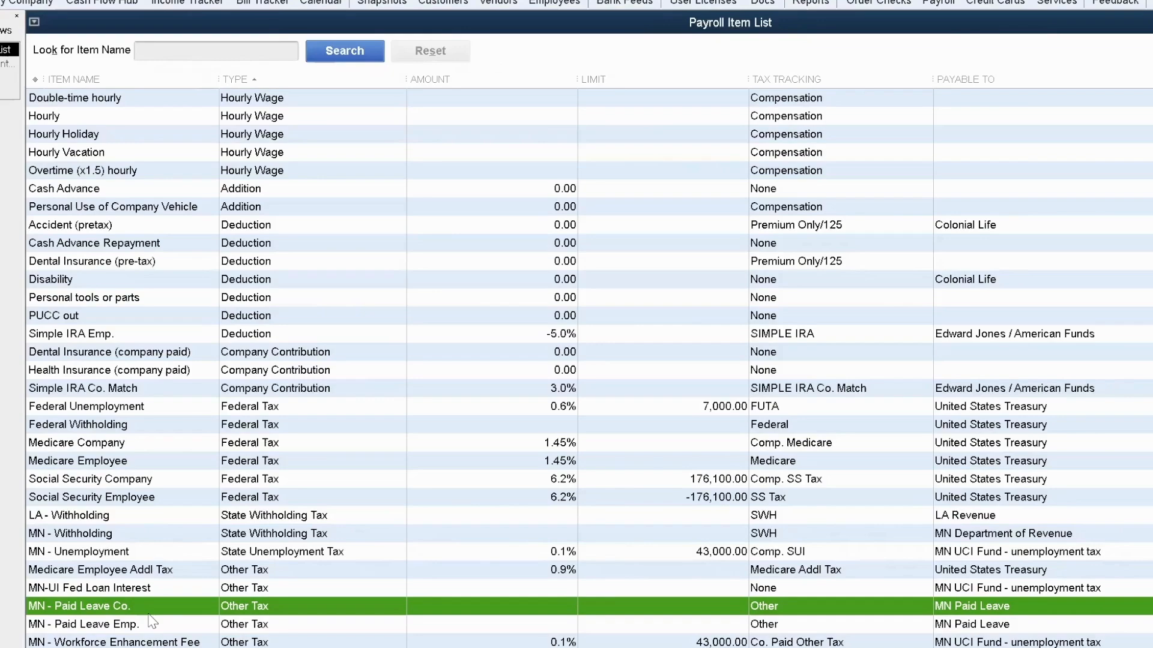
Open MN - Paid Leave Co. for editing and proceed to its taxable compensation with the agency number left blank.
double_click(152, 607)
left_click(446, 287)
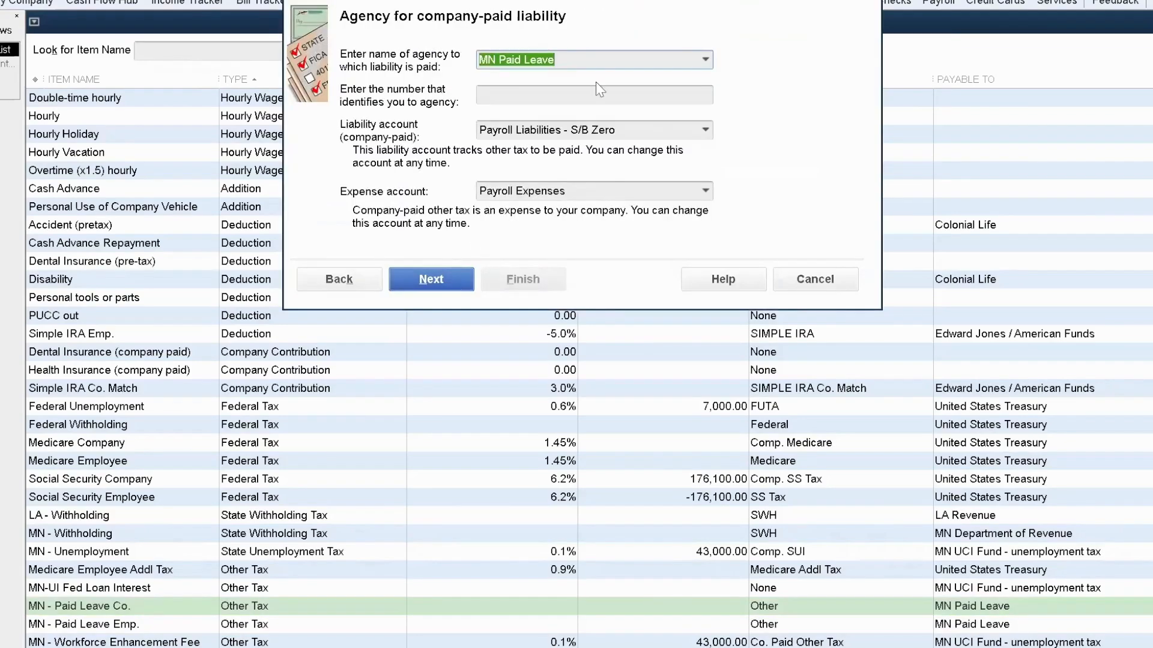
left_click(514, 96)
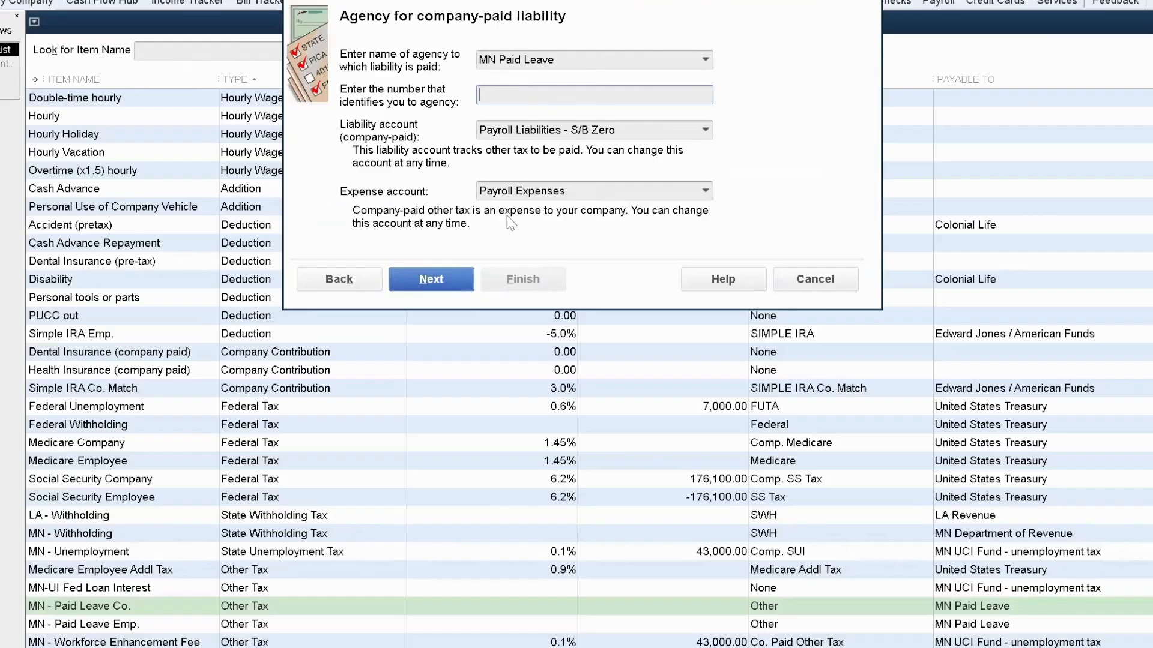
left_click(438, 284)
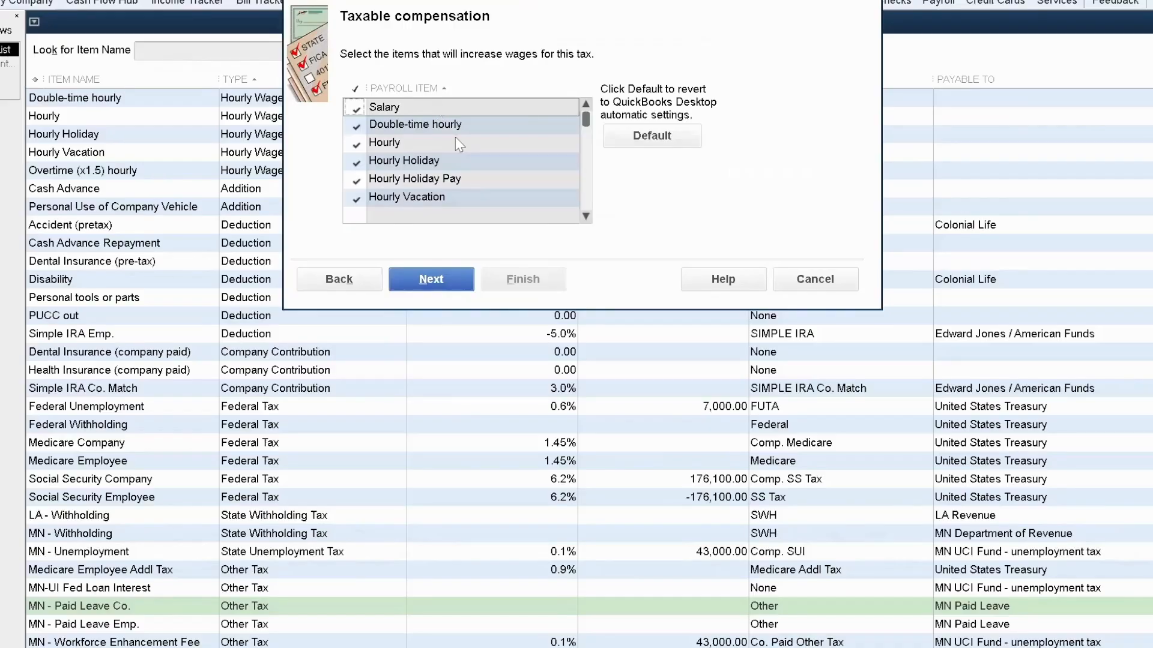
Try excluding Personal Use of Company Vehicle from MN - Paid Leave Co. taxable compensation, decline keeping that selection, and finish without selecting pre-tax deductions.
scroll(462, 150, "down", 3)
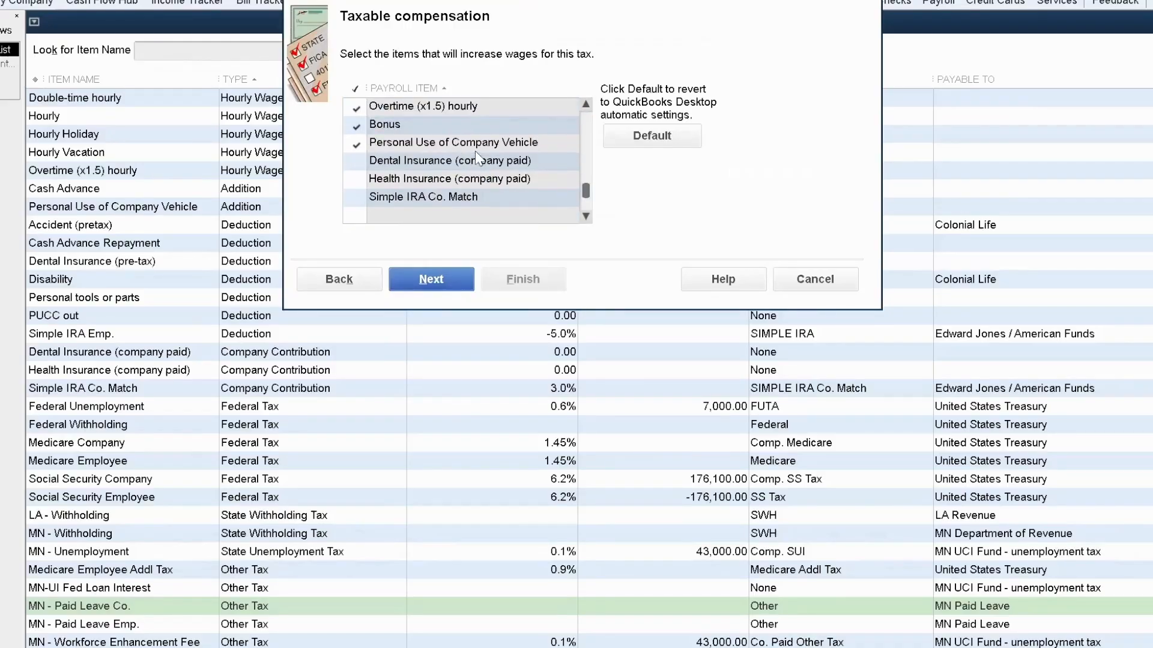
scroll(461, 167, "up", 3)
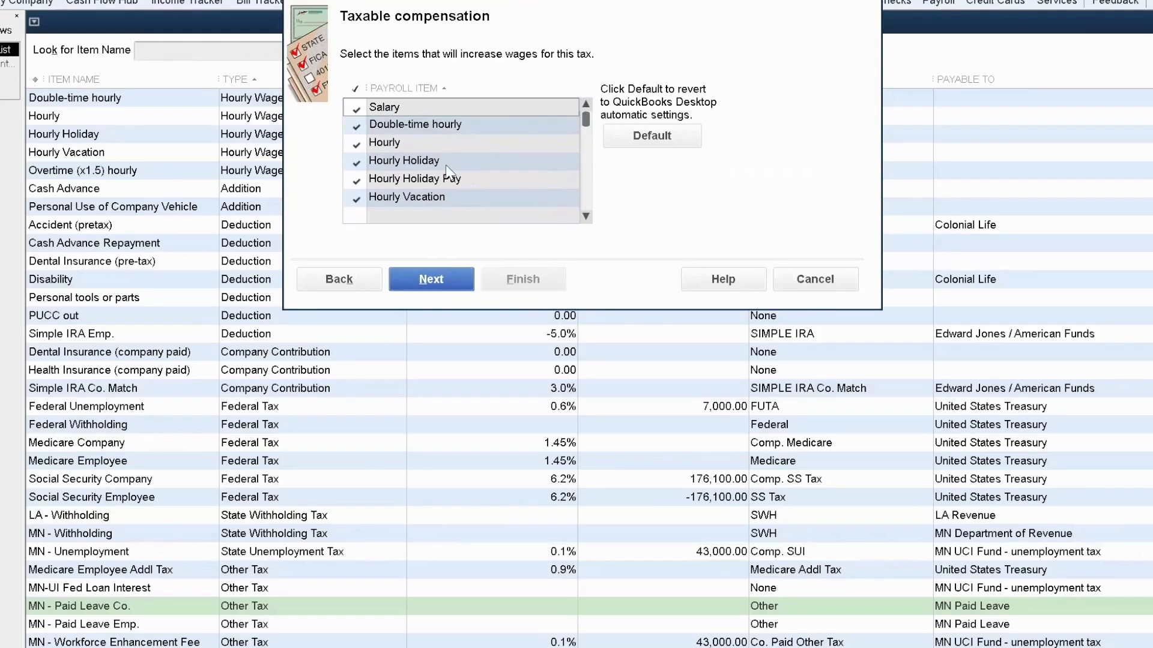
scroll(447, 171, "down", 1)
left_click(359, 200)
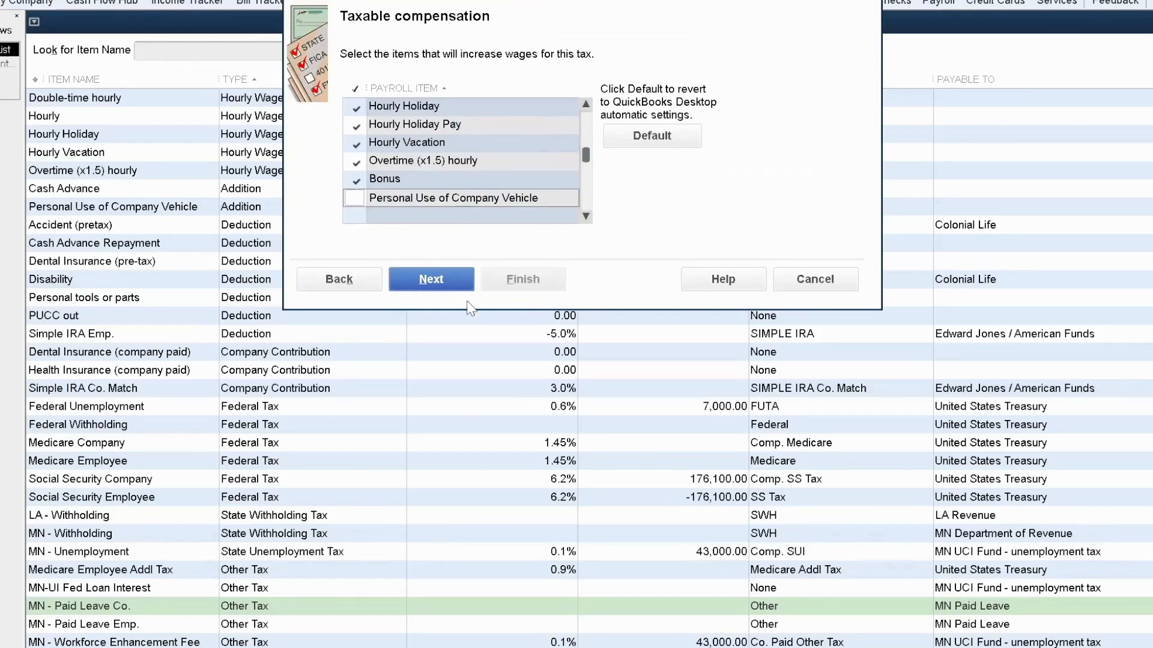
left_click(431, 280)
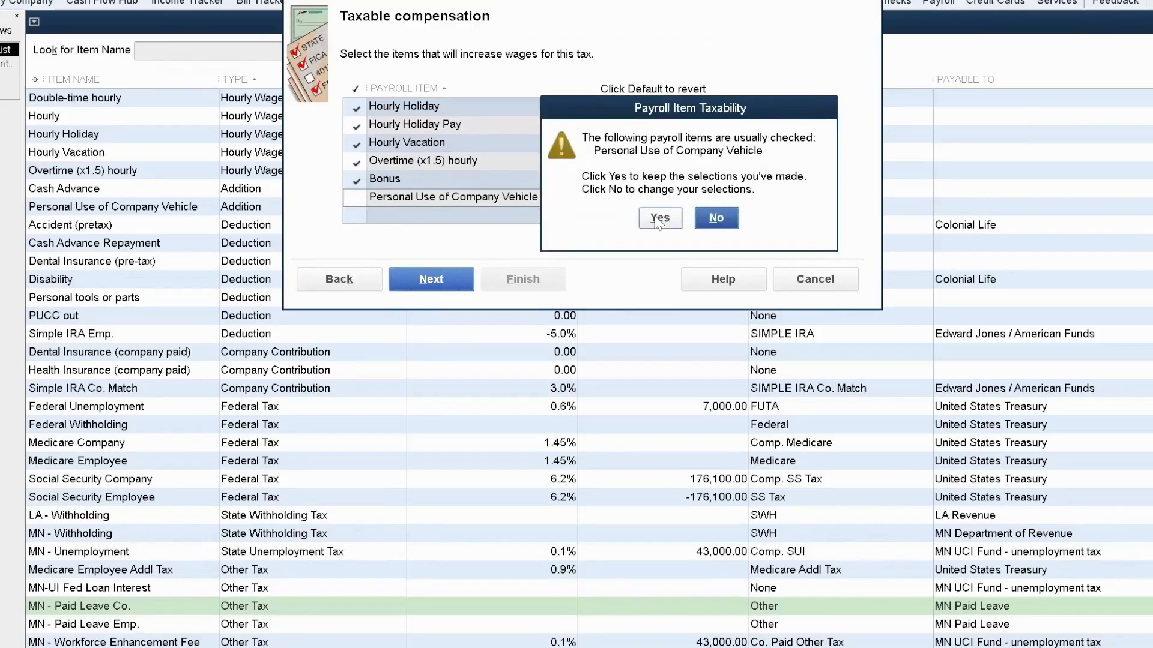
left_click(726, 221)
left_click(431, 280)
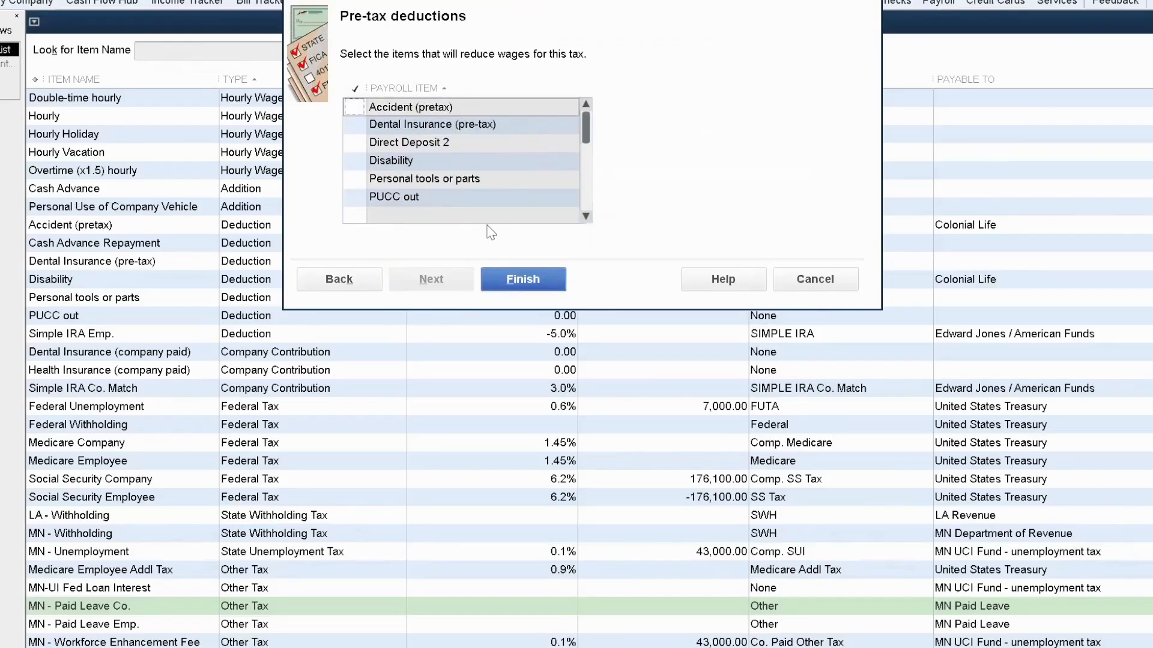
left_click(535, 293)
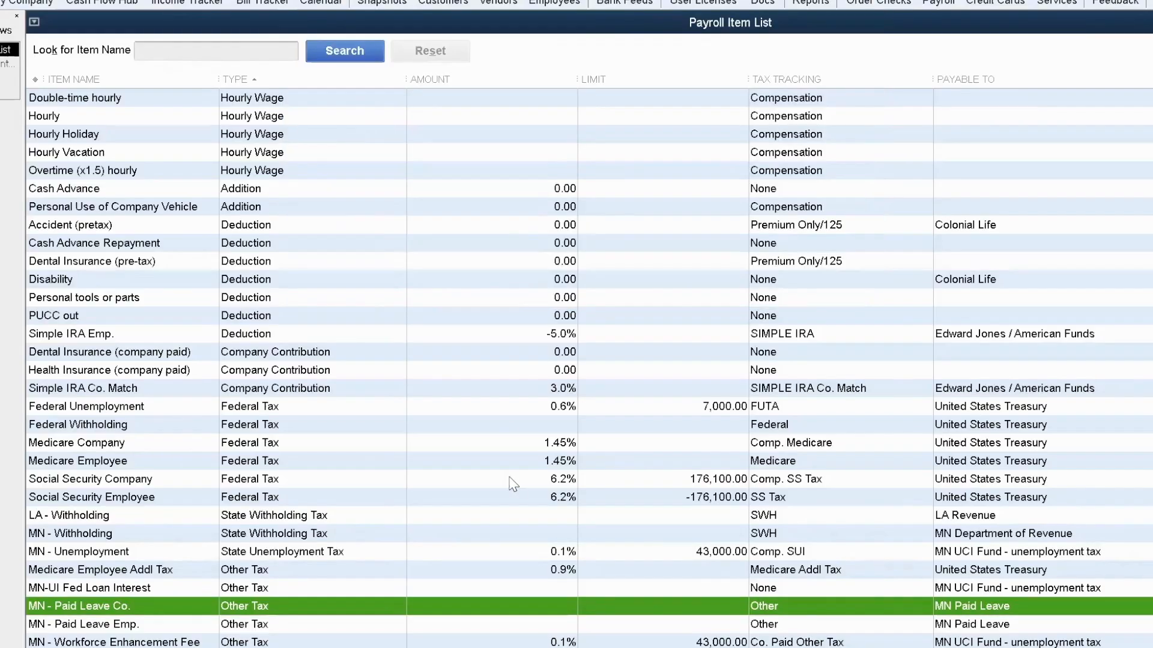
Review the settings of MN - Paid Leave Emp., keeping MN Paid Leave as the agency, and finish without selecting pre-tax deductions.
left_click(951, 627)
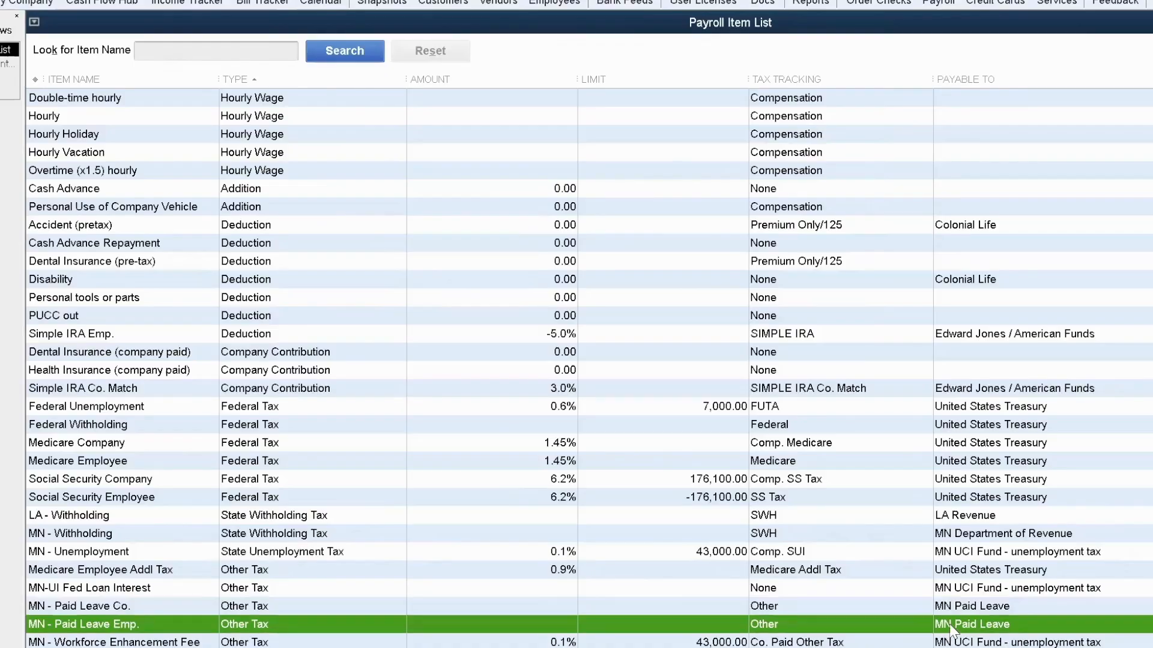
key("ctrl+e")
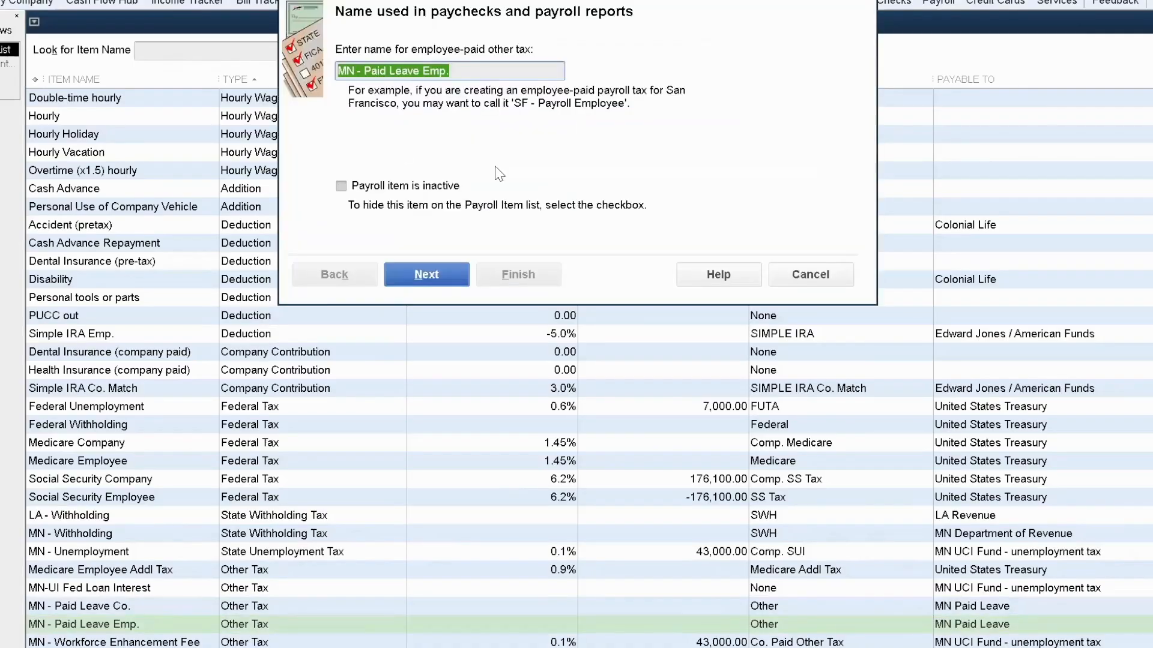
left_click(436, 277)
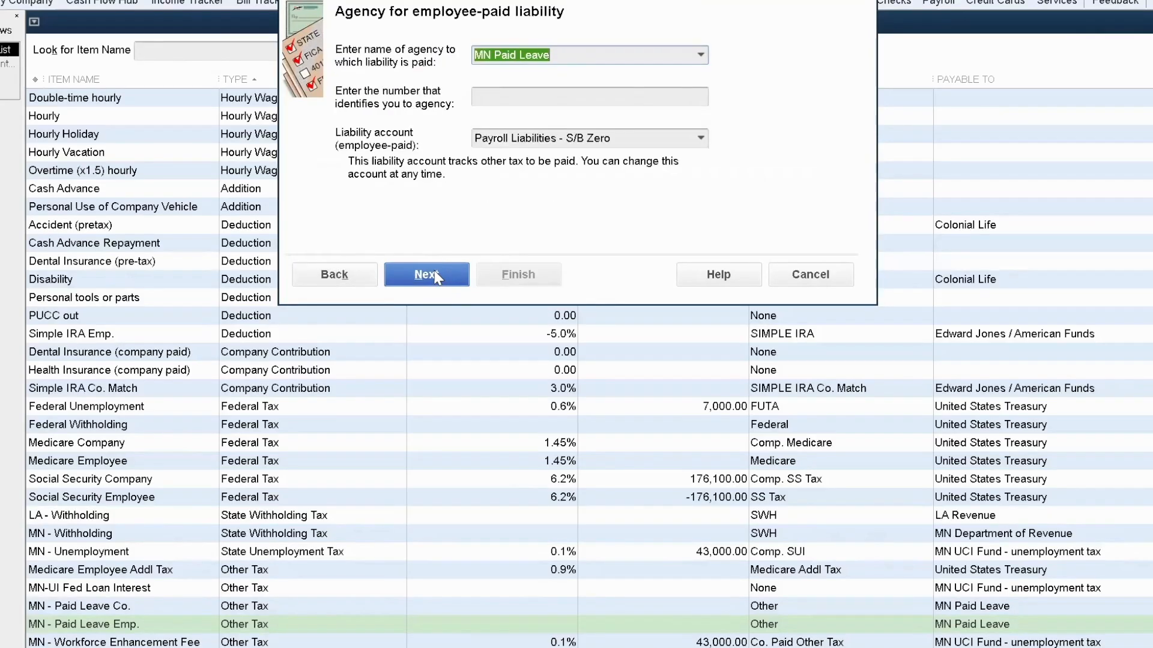
left_click(436, 276)
left_click(430, 275)
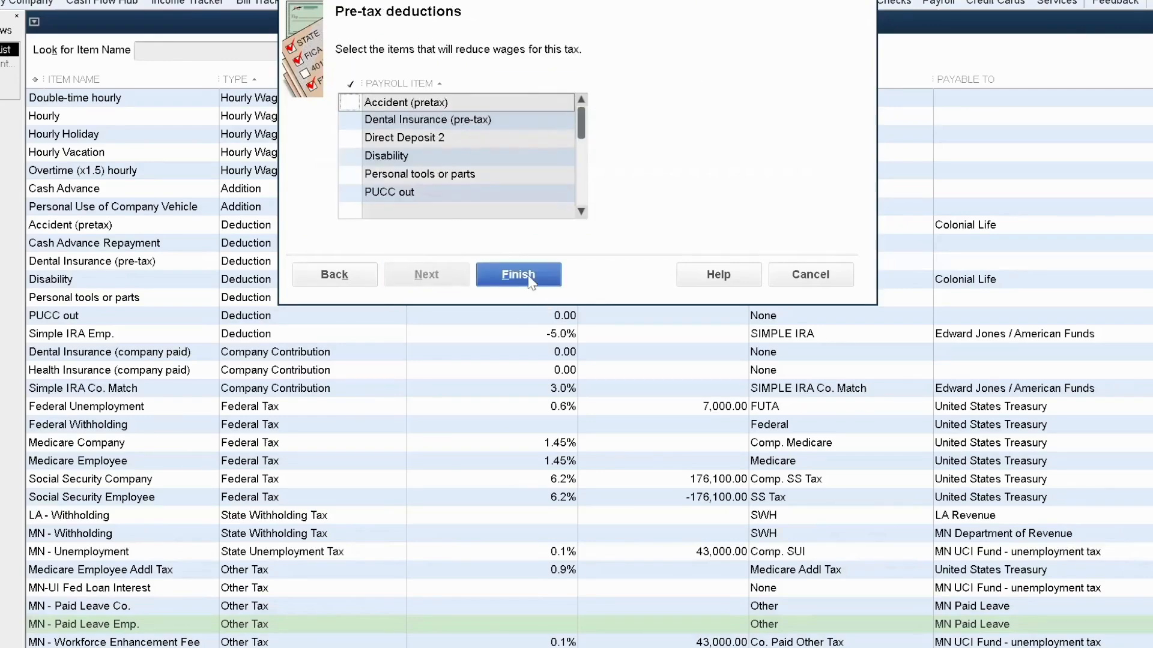
left_click(531, 276)
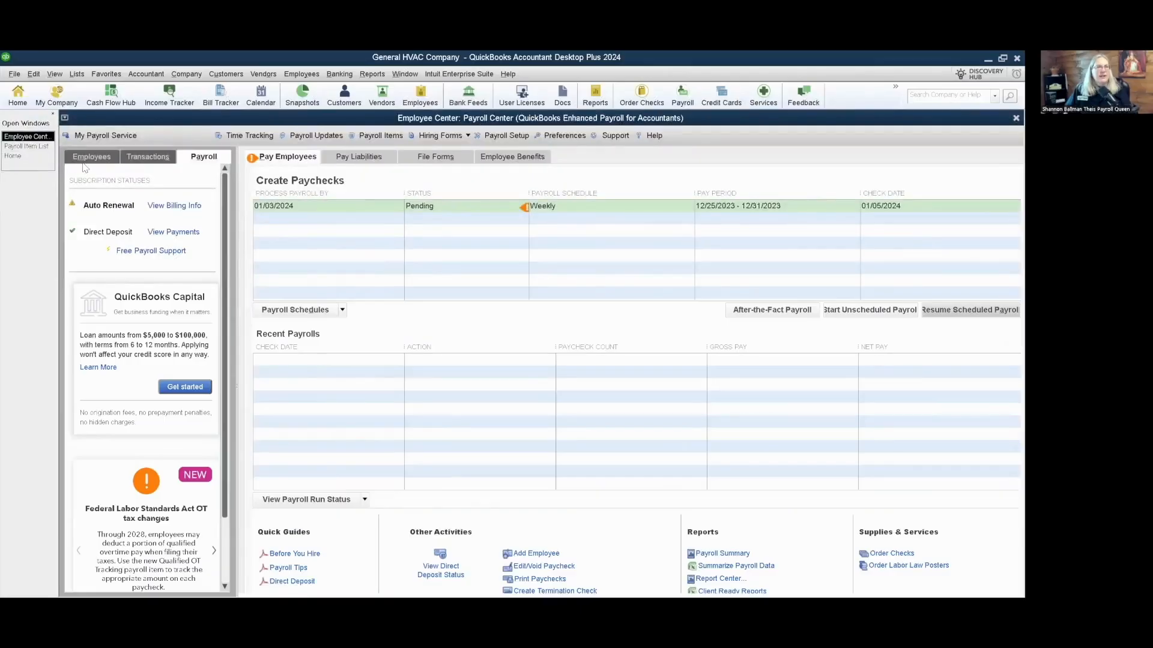
Open the first active employee's record and bring up the other taxes in their payroll tax settings.
left_click(91, 156)
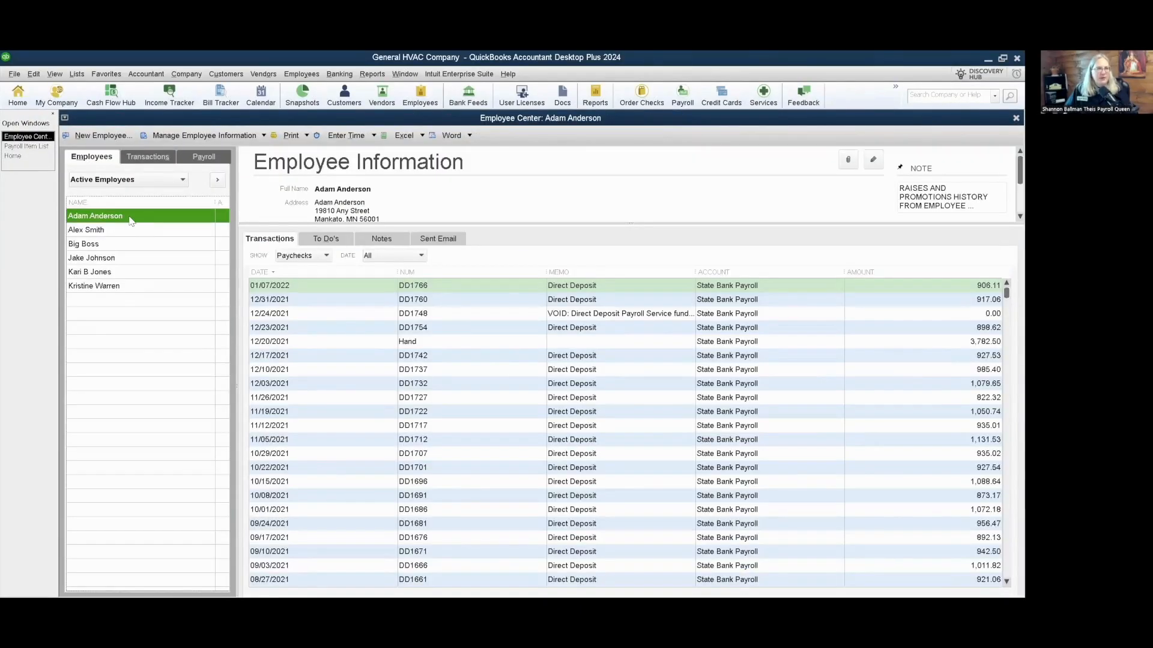
double_click(130, 217)
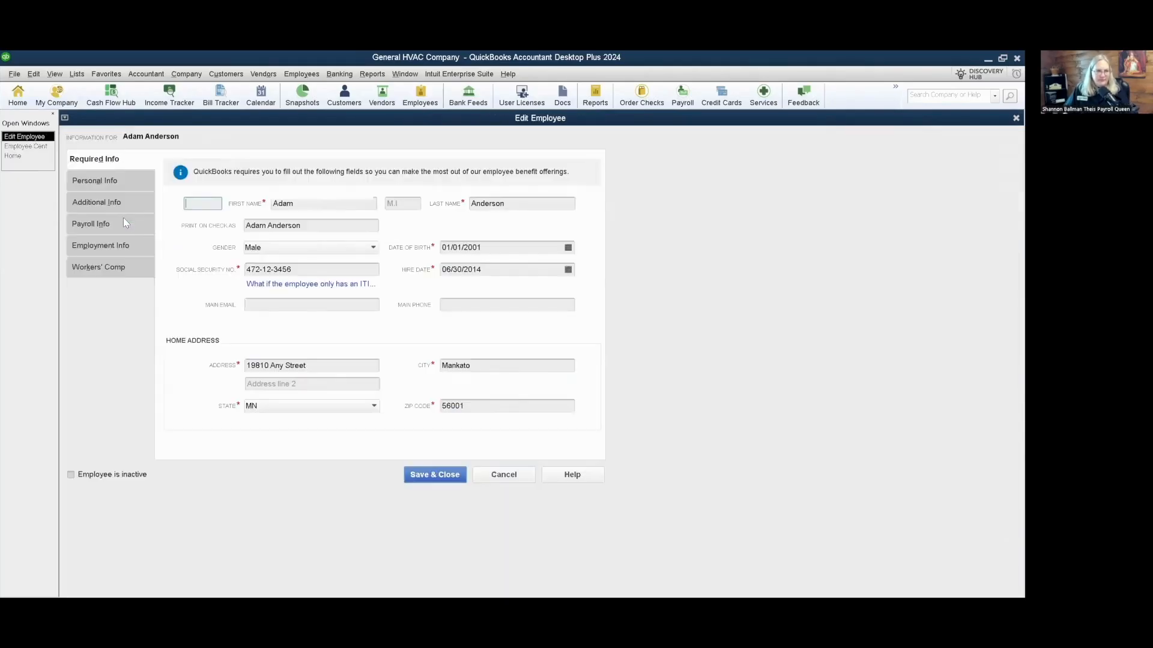
left_click(104, 232)
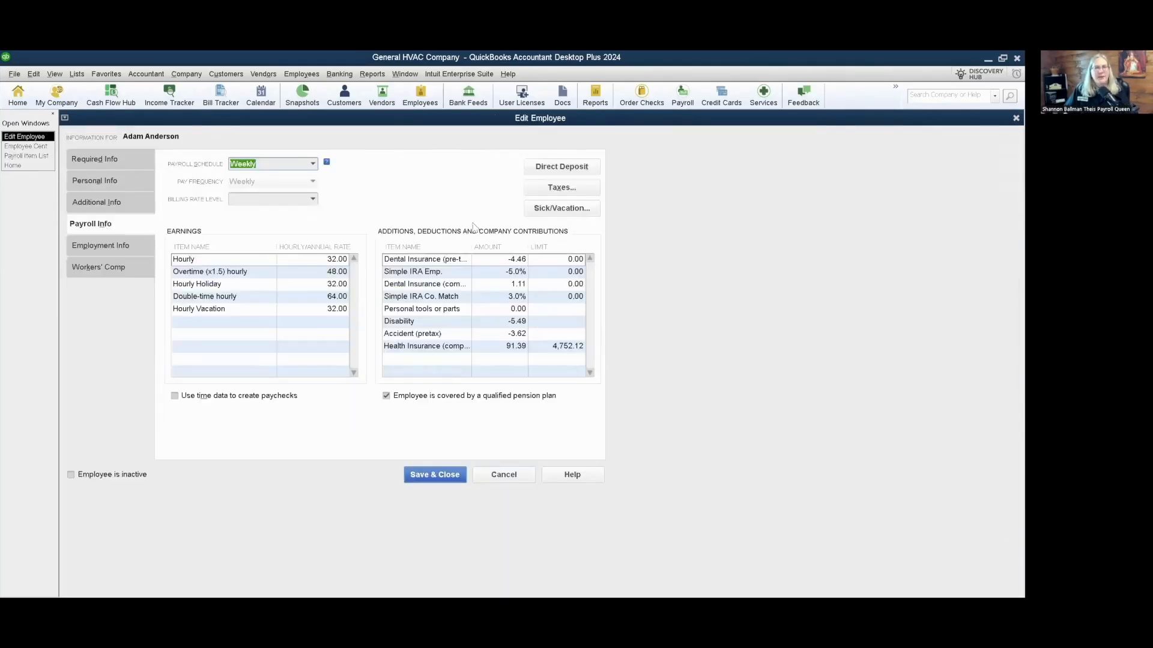
left_click(561, 187)
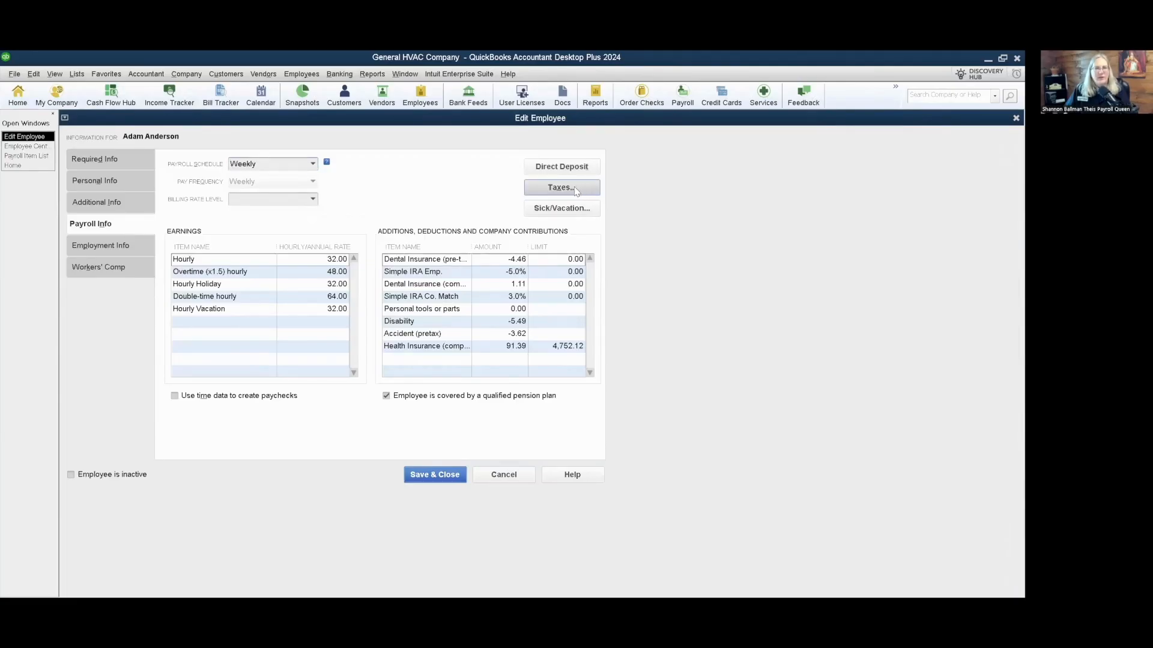
left_click(435, 188)
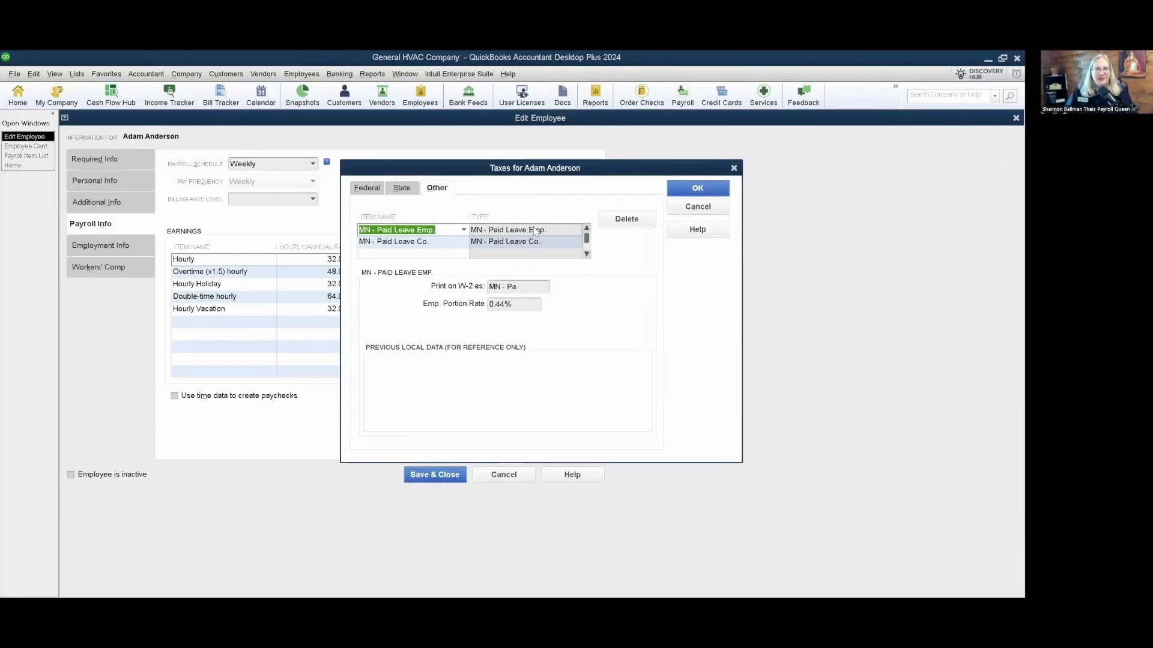
Check the rates of MN - Paid Leave Emp. and MN - Paid Leave Co. for this employee, and accept the tax settings.
left_click(438, 241)
left_click(440, 229)
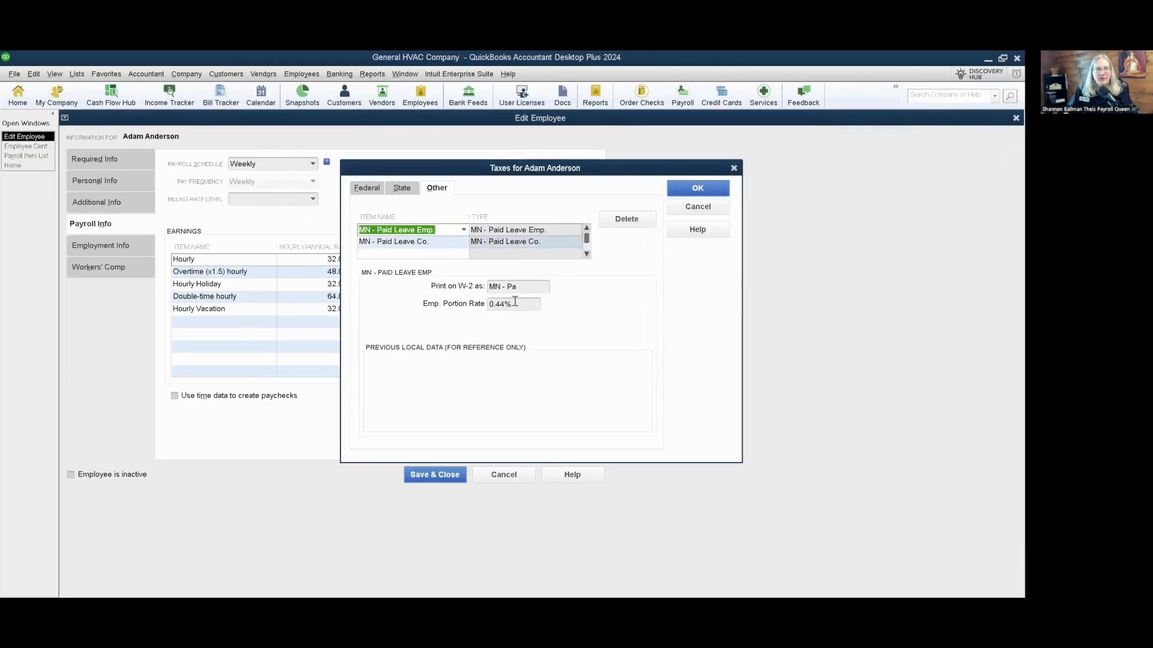
left_click(390, 240)
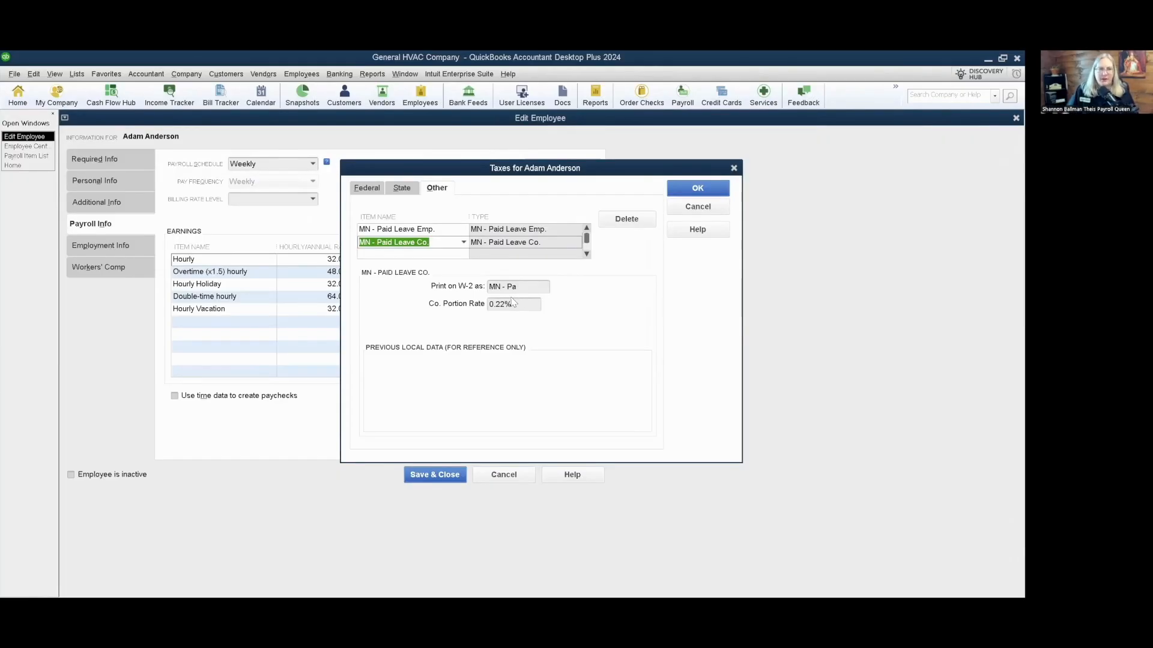
left_click(498, 231)
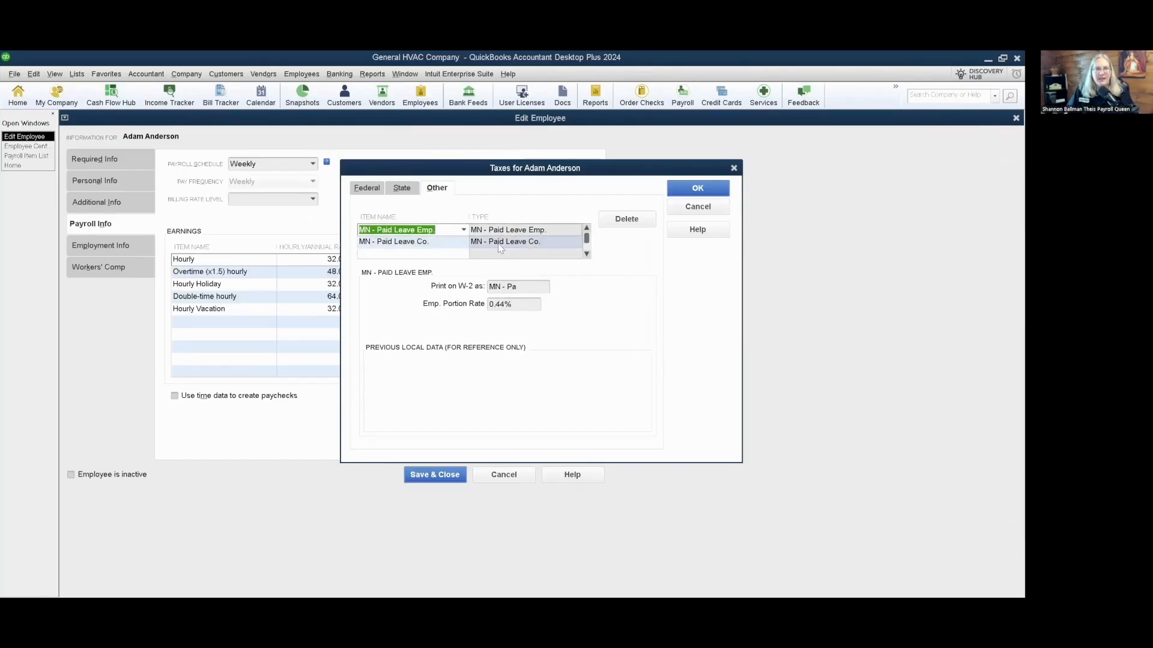
left_click(500, 243)
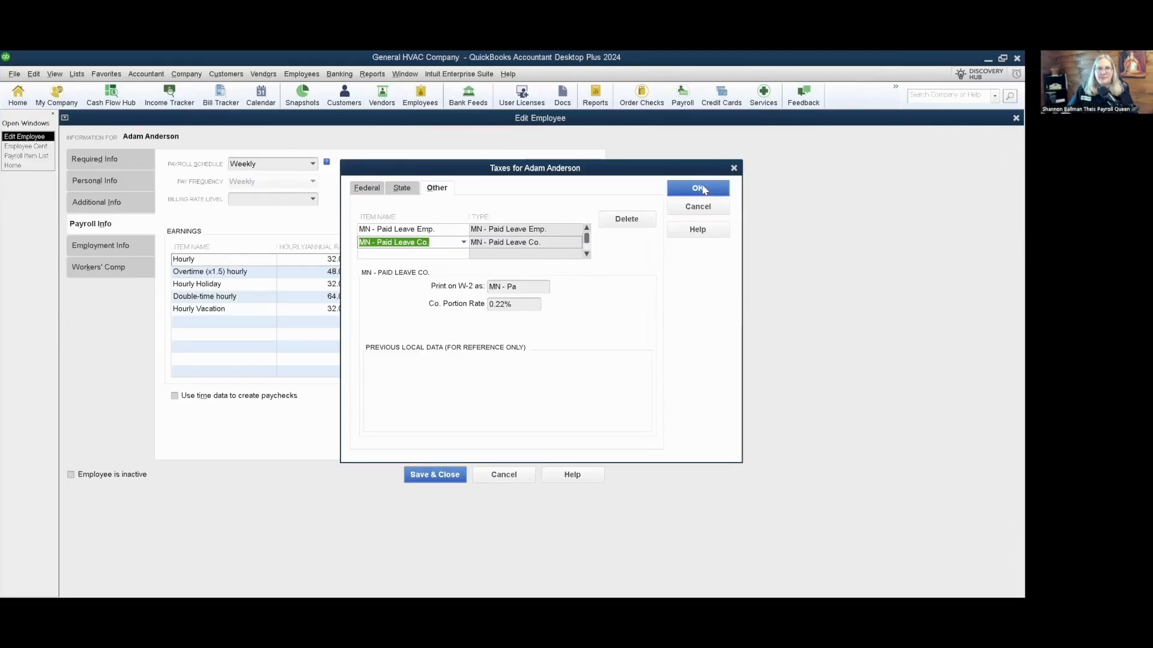
left_click(702, 190)
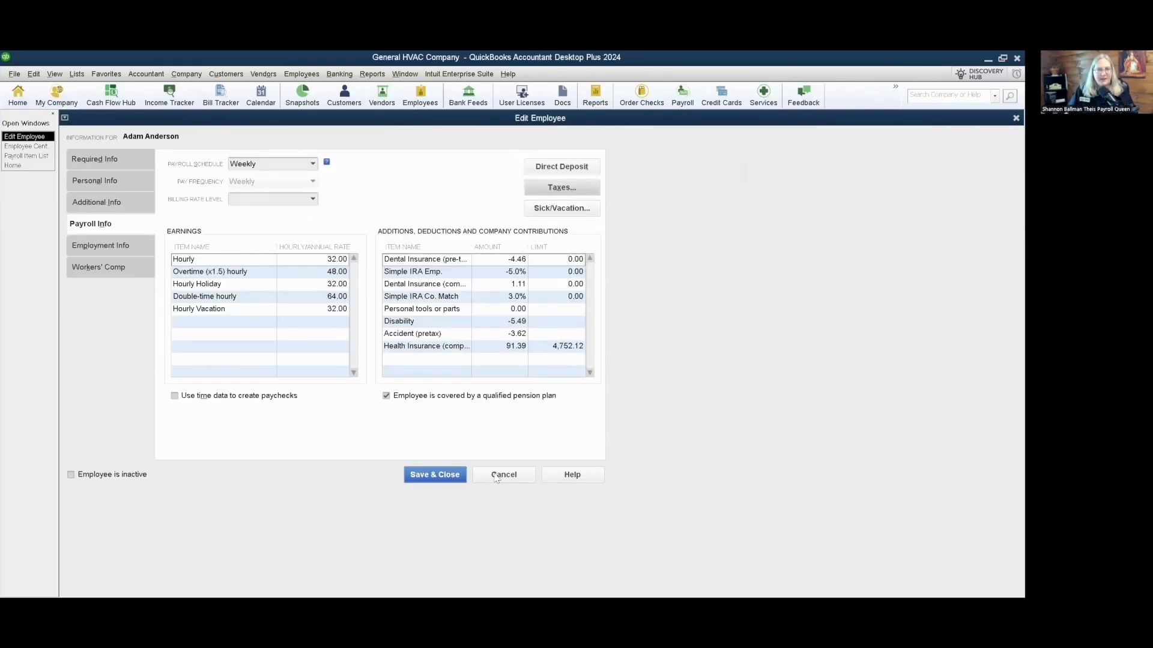